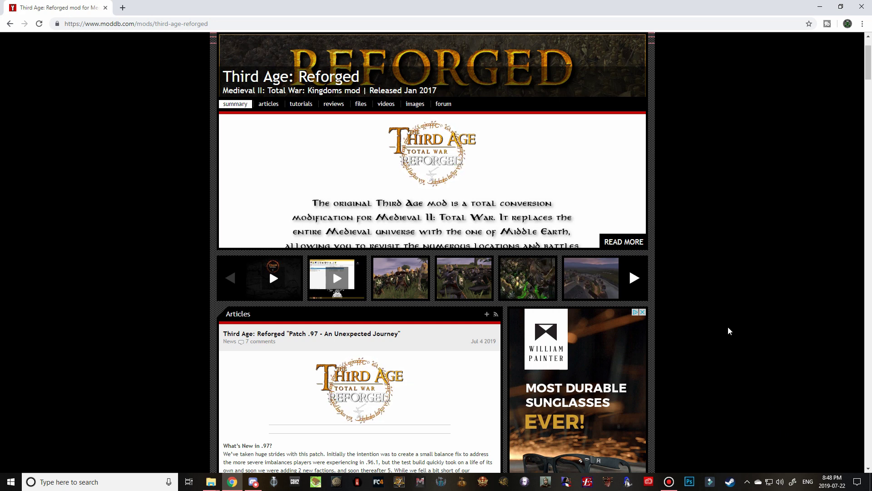
Step: Search Mod DB for 'third' and open the Third Age: Reforged mod page
scroll(729, 353, up, 2)
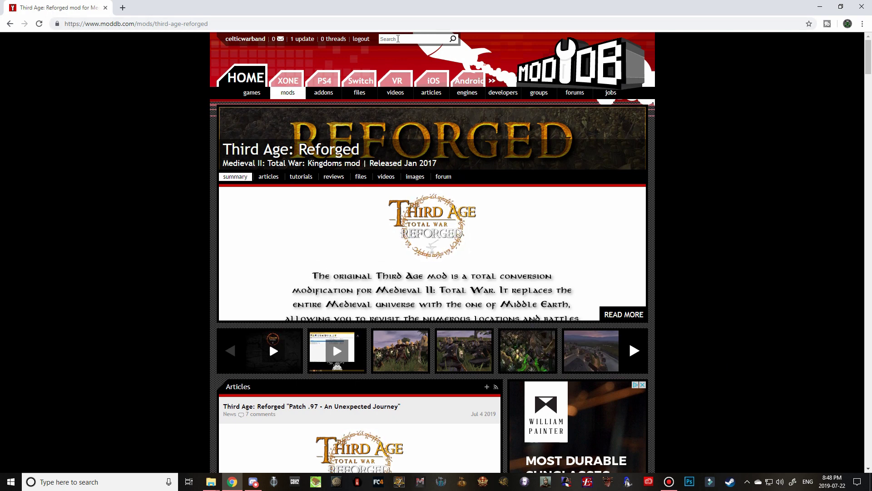
text(ird)
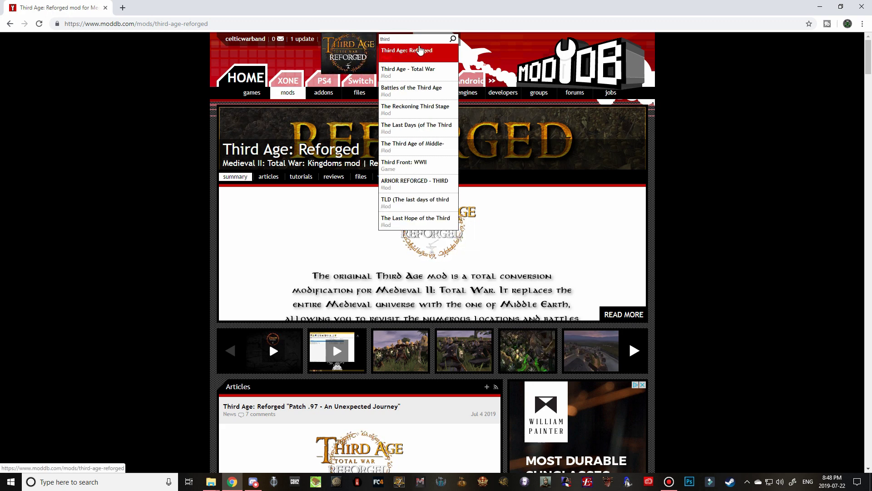
click(405, 52)
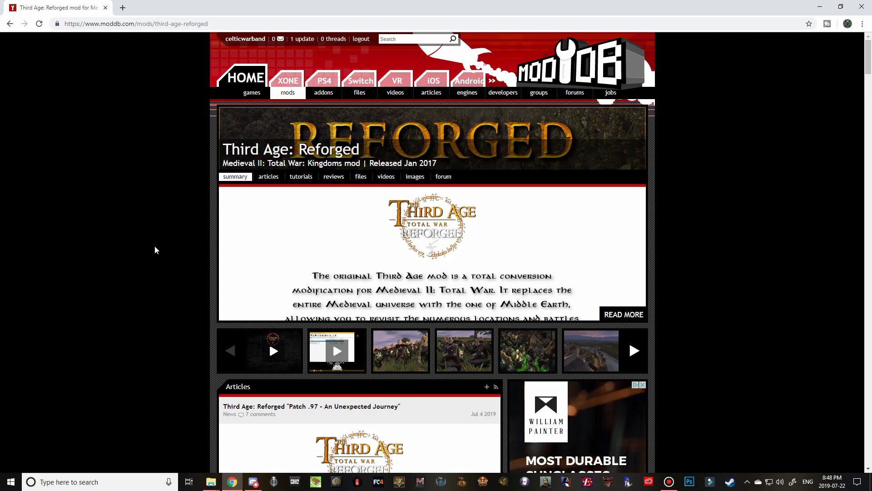
scroll(155, 250, down, 9)
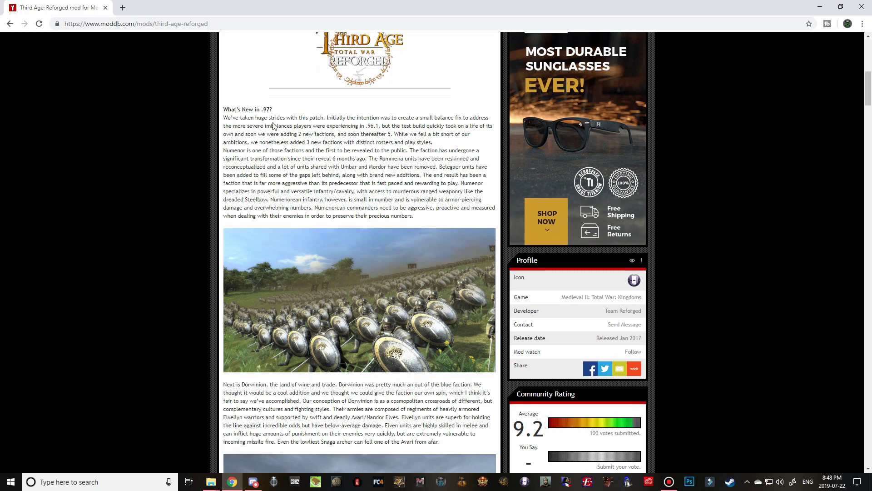
scroll(311, 175, down, 9)
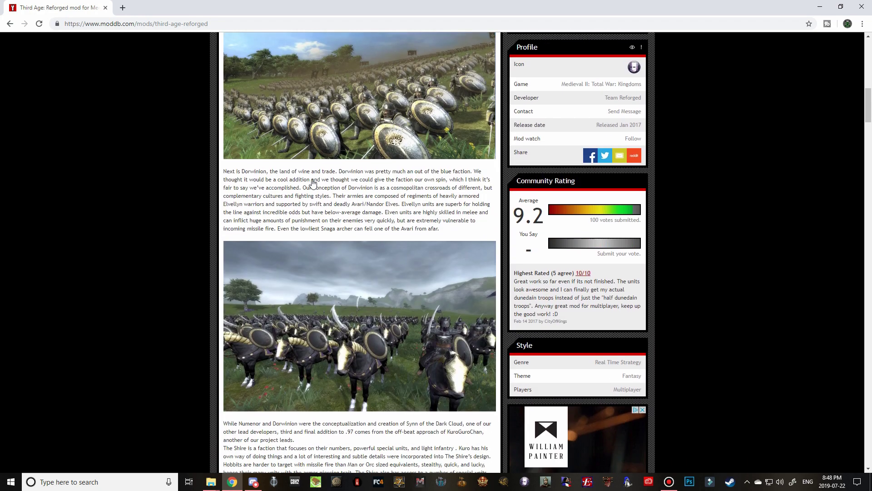
scroll(316, 190, down, 13)
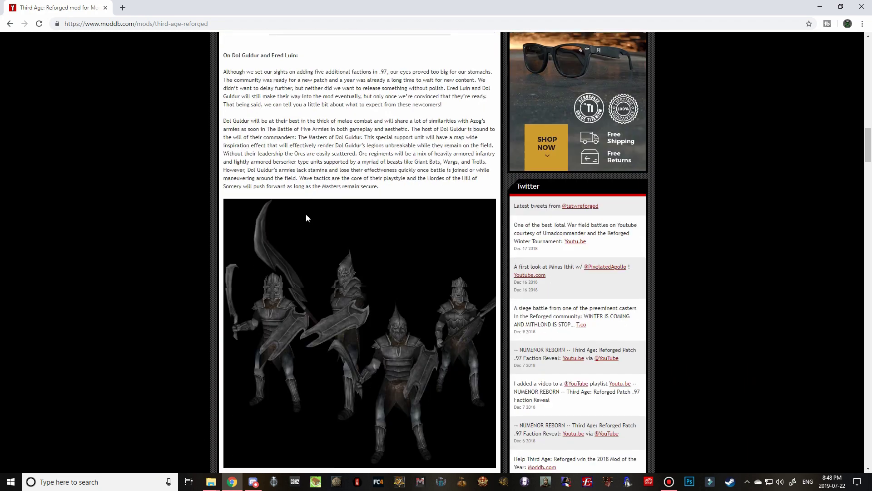
scroll(305, 219, down, 7)
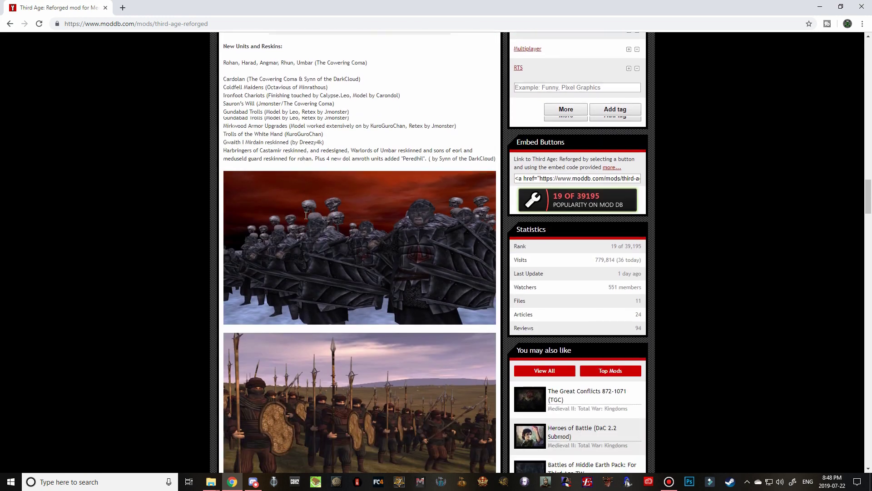
scroll(305, 219, down, 4)
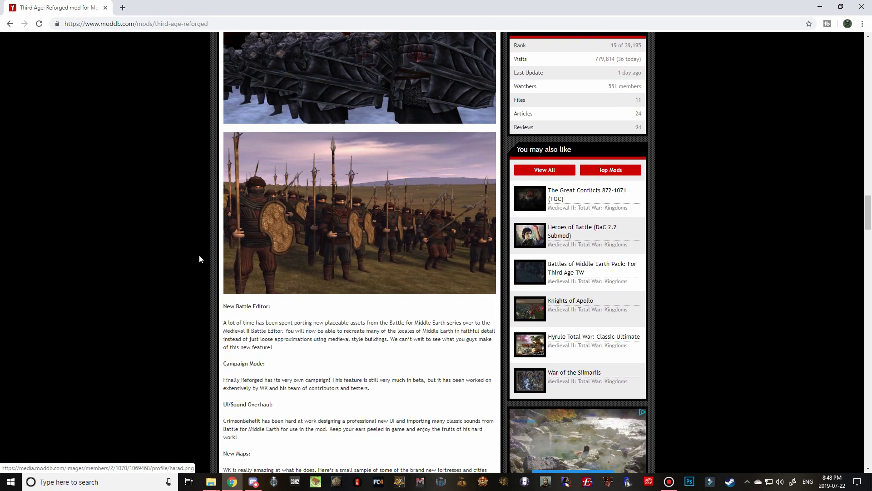
scroll(199, 256, down, 5)
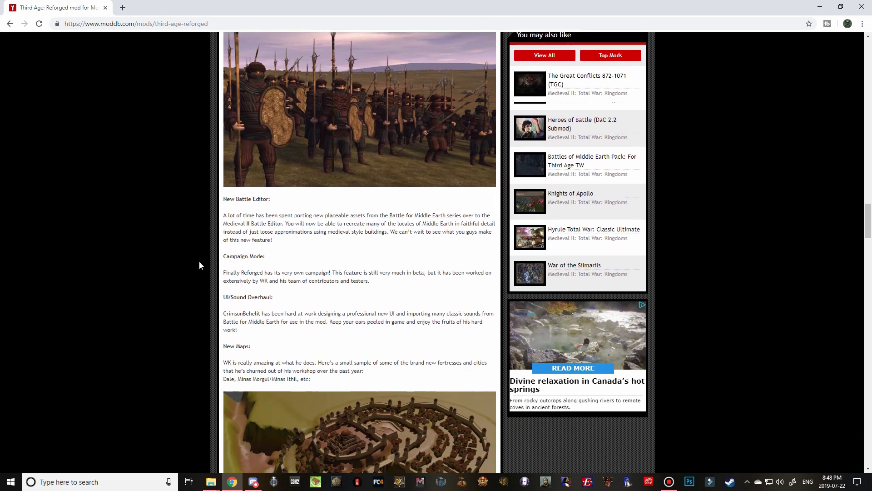
scroll(201, 261, down, 8)
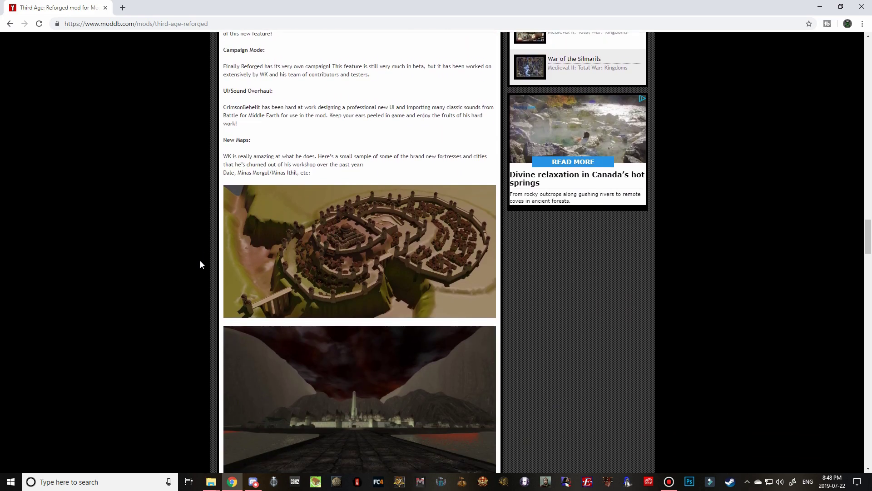
scroll(201, 265, down, 15)
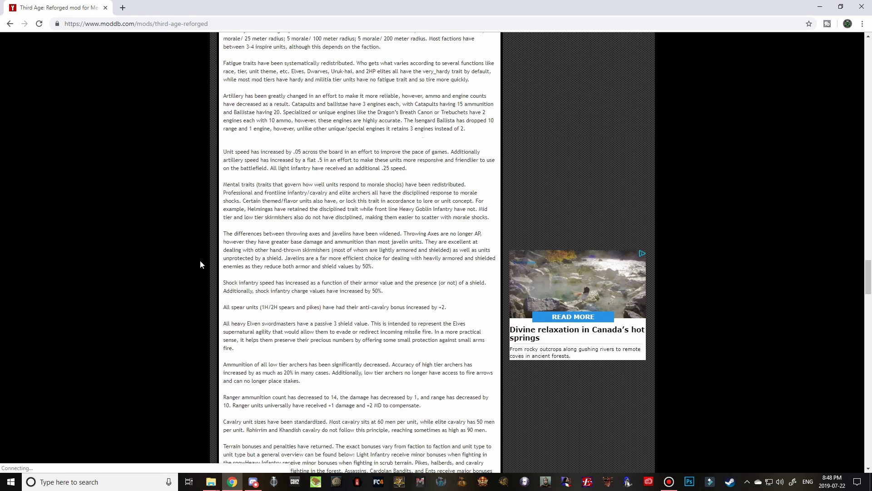
scroll(201, 263, down, 7)
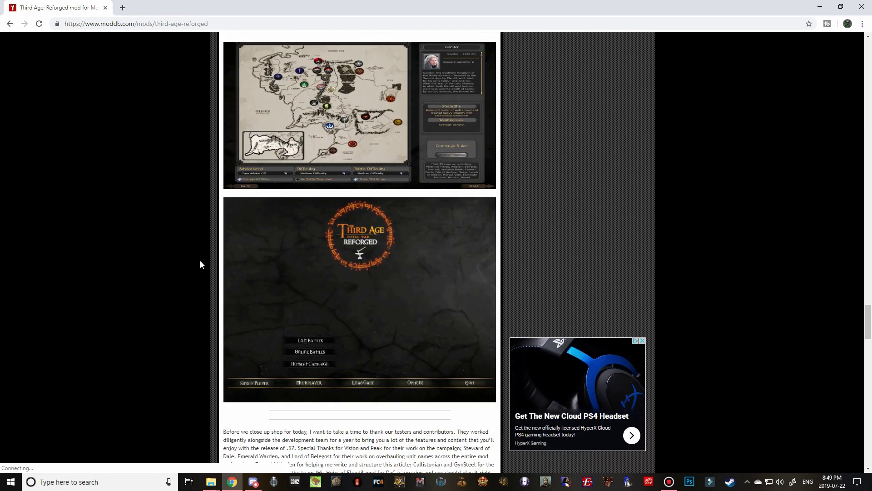
scroll(200, 262, up, 2)
scroll(234, 273, down, 8)
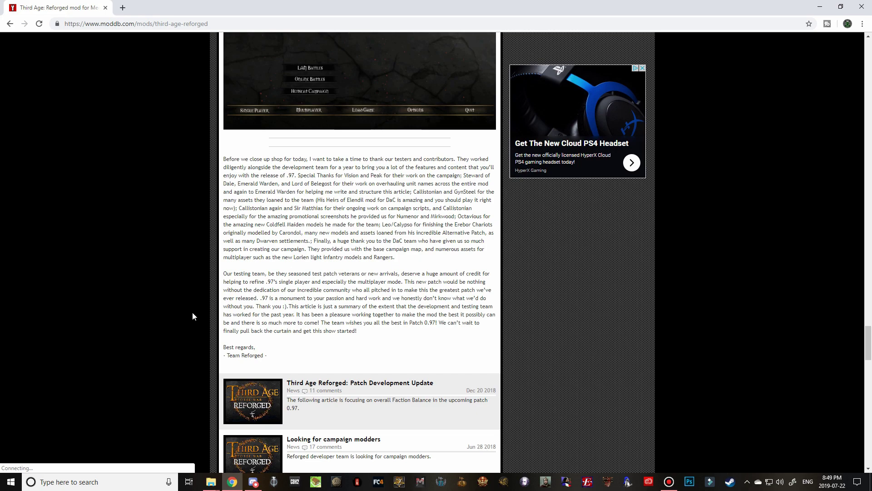
scroll(193, 316, up, 15)
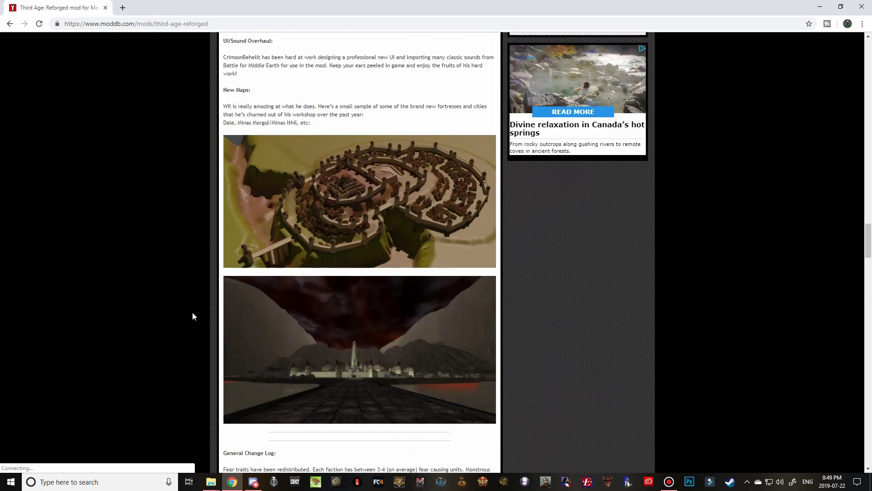
scroll(193, 313, up, 20)
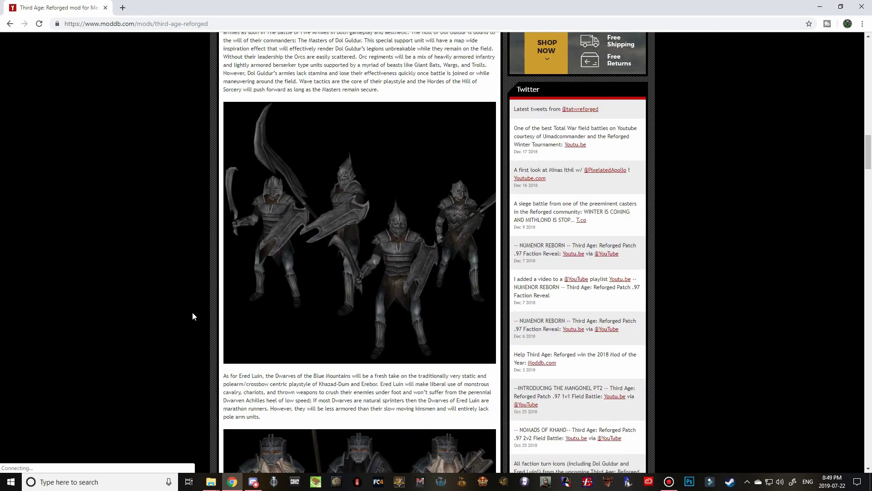
scroll(192, 312, up, 20)
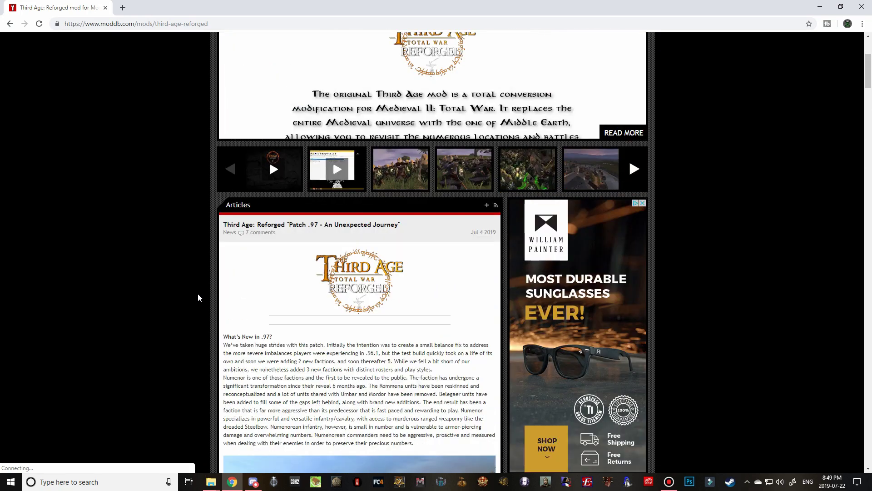
scroll(198, 294, up, 5)
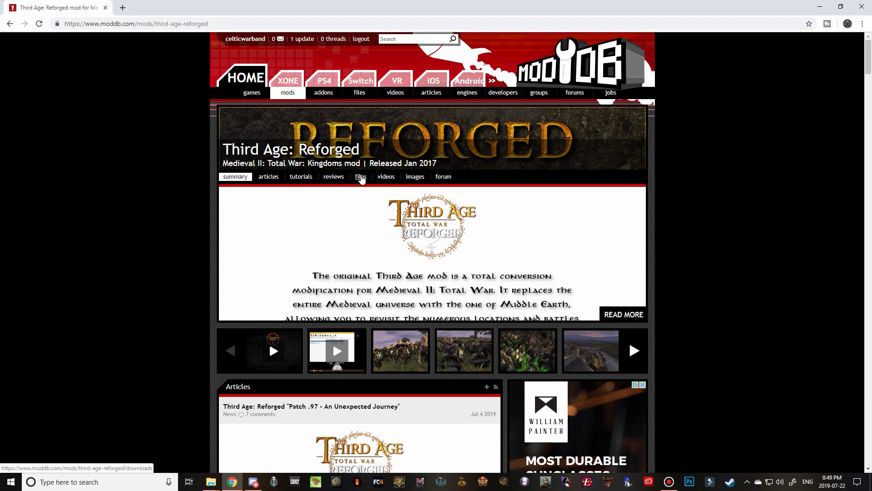
Step: Open the Third Age Reforged 0.97 (Standalone) file page and highlight its 6.44gb size
click(361, 177)
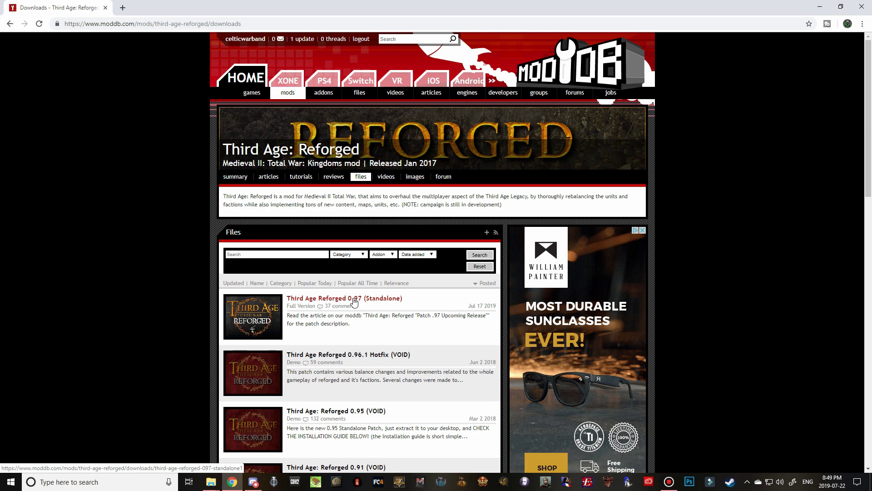
click(353, 299)
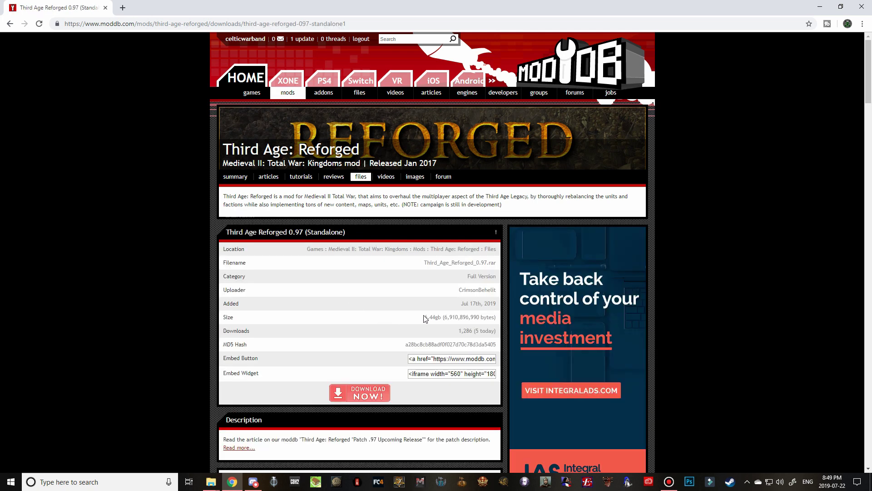
drag(425, 316, 440, 316)
drag(396, 322, 254, 331)
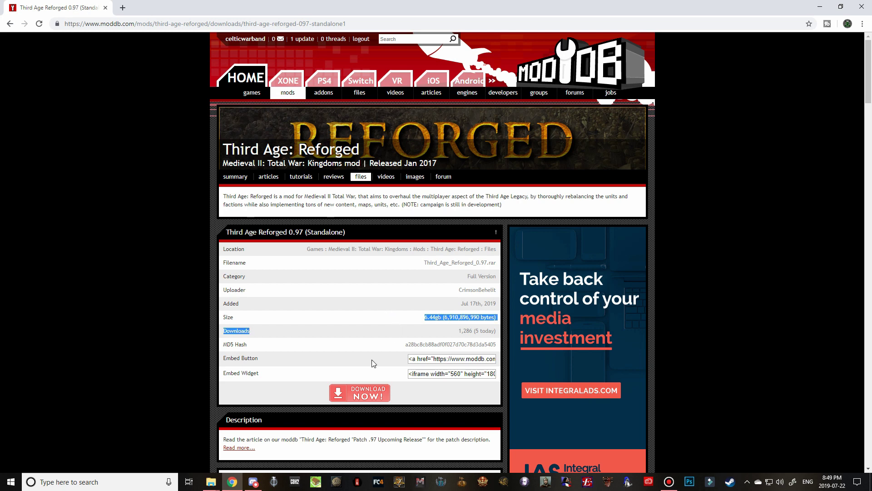
click(424, 401)
Step: Start the 0.97 download, dismiss the mirror popup, cancel the download, and close Chrome
click(369, 392)
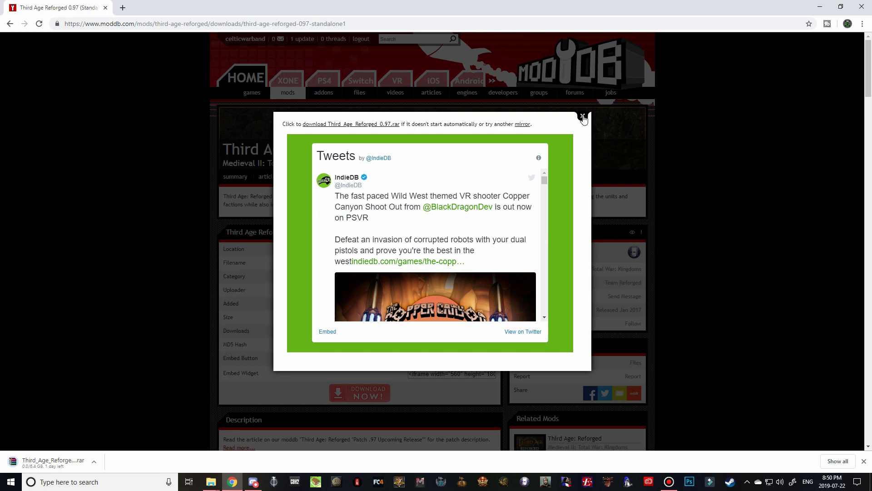
click(583, 116)
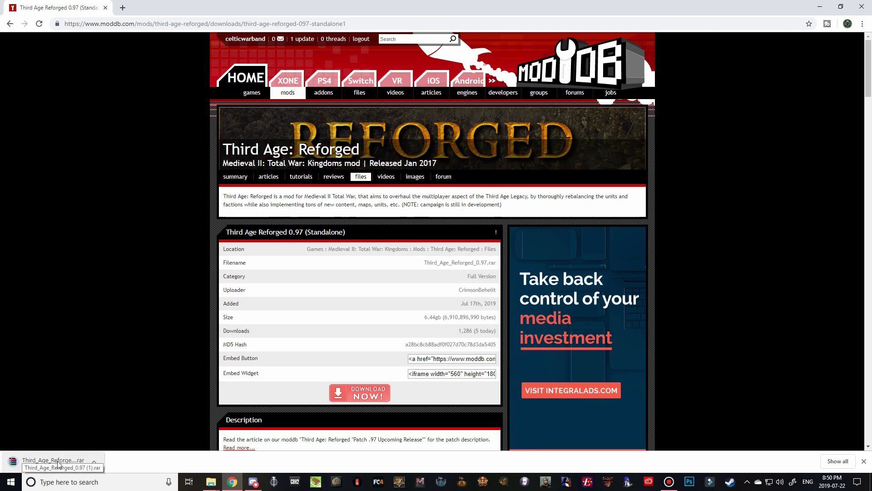
click(94, 461)
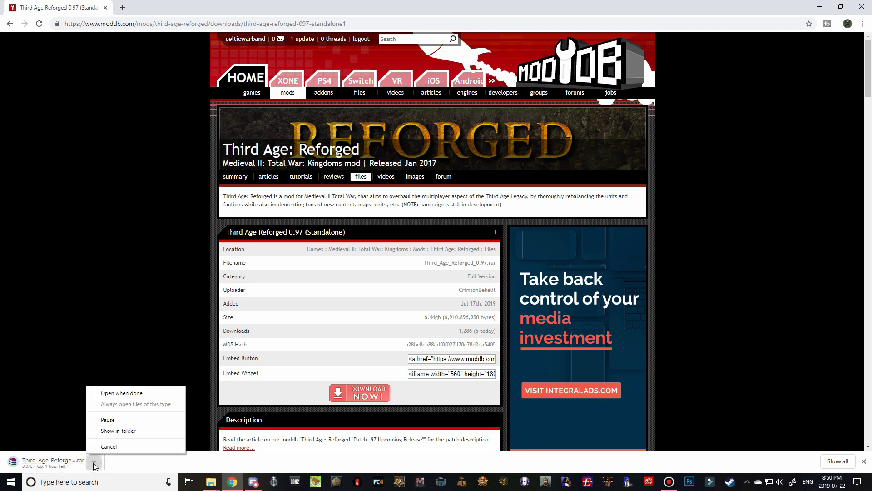
click(108, 448)
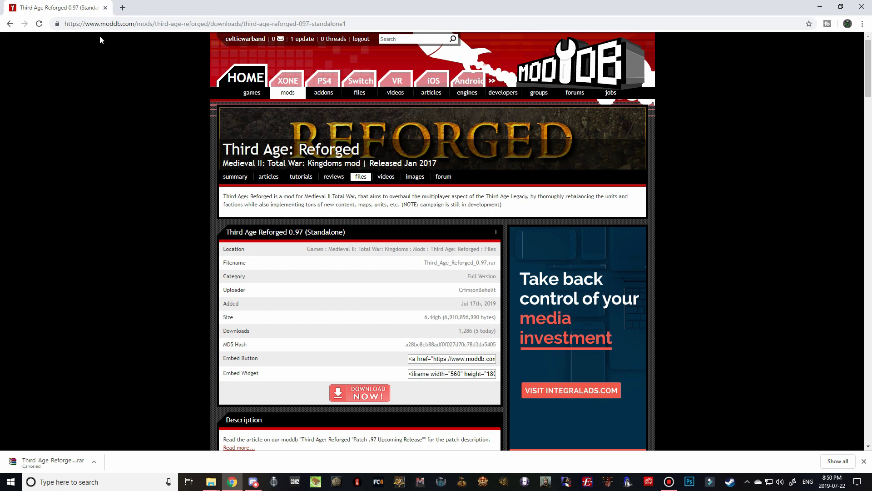
click(106, 8)
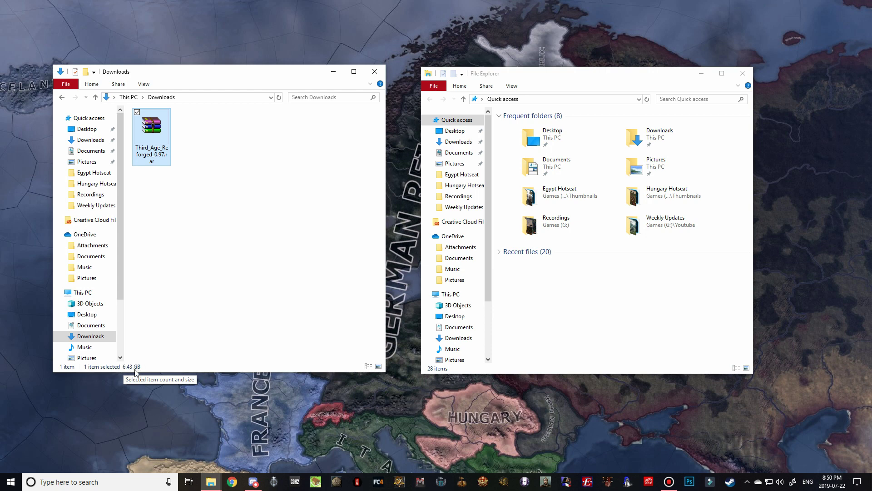
Step: Show the shortcut menu for Third_Age_Reforged_0.97.rar in Downloads
click(178, 214)
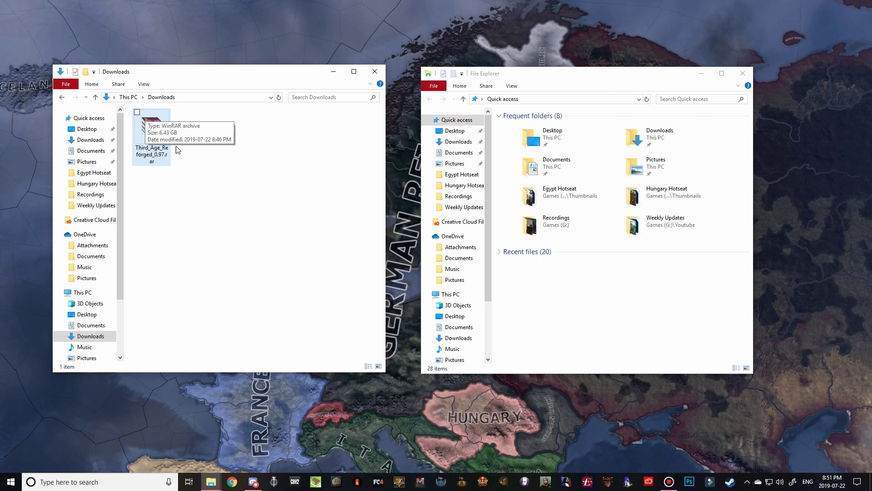
right_click(151, 135)
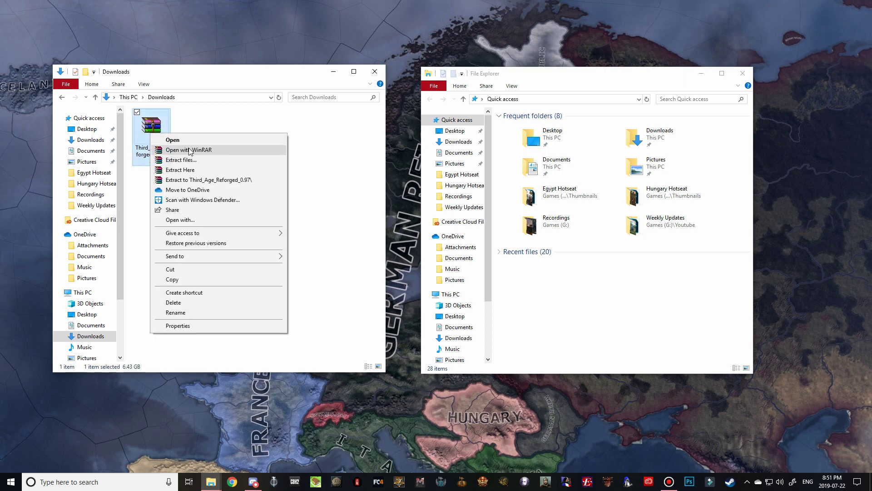
Step: Open Third_Age_Reforged_0.97.rar in WinRAR, dismiss the license reminder, and bring up Extract To
click(212, 123)
double_click(159, 130)
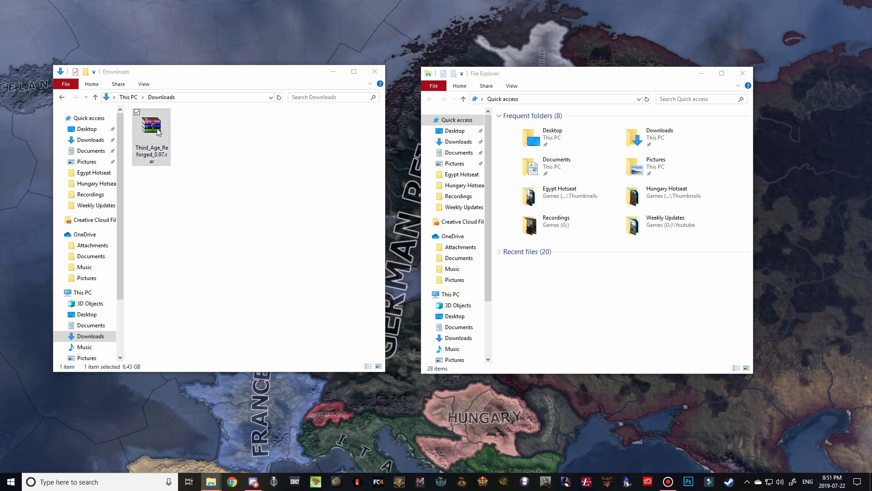
drag(150, 93, 216, 74)
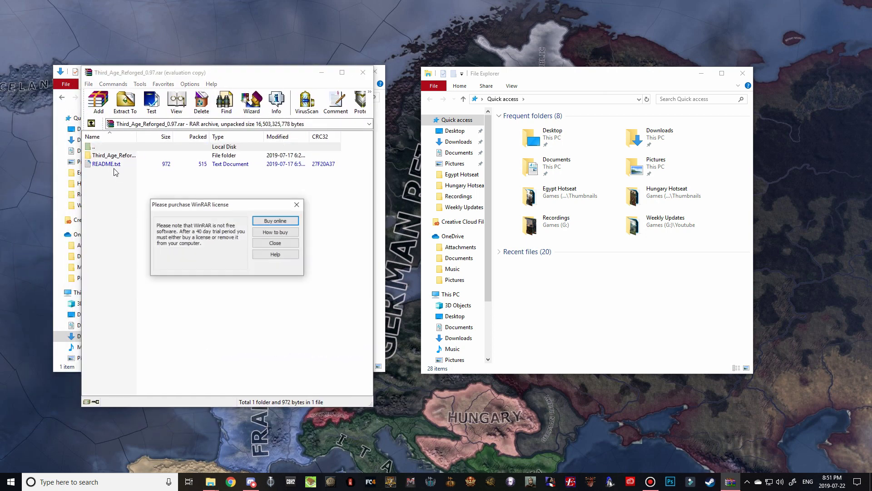
click(294, 208)
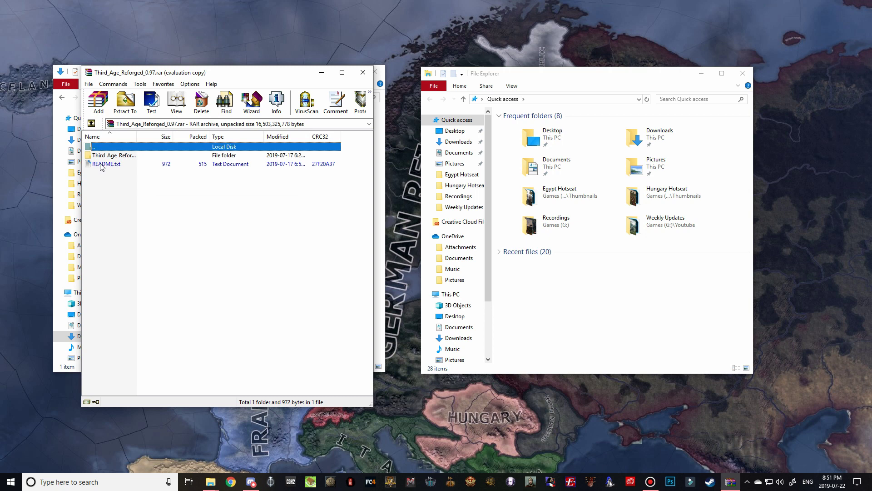
click(126, 105)
Step: Browse the destination tree to C:\Program Files (x86)\Steam\steamapps\common
drag(335, 219, 339, 249)
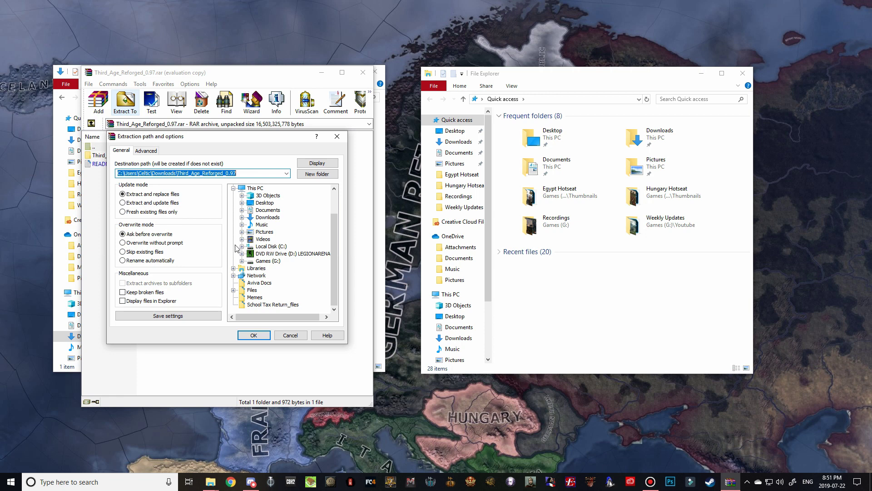
double_click(260, 247)
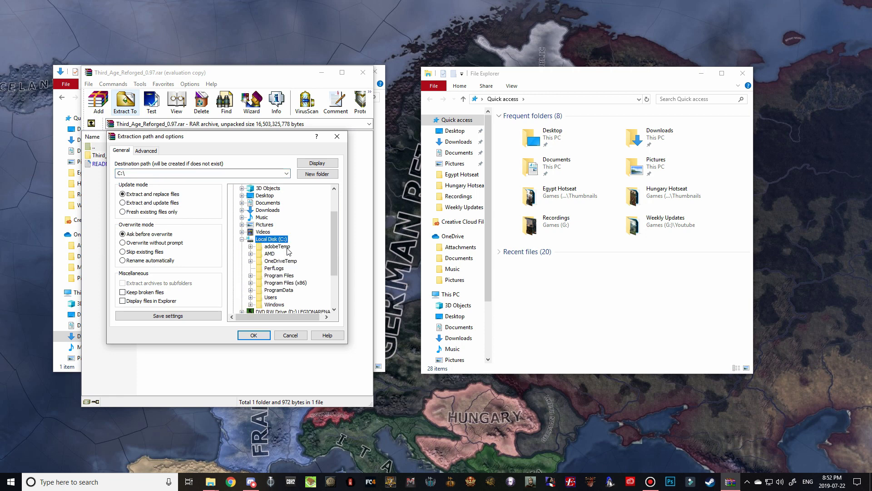
scroll(287, 251, down, 1)
double_click(283, 261)
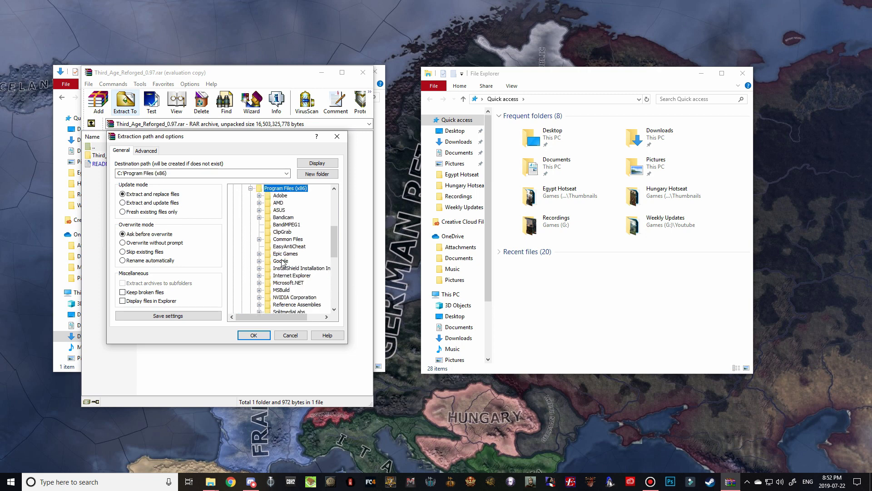
scroll(286, 250, down, 3)
double_click(279, 210)
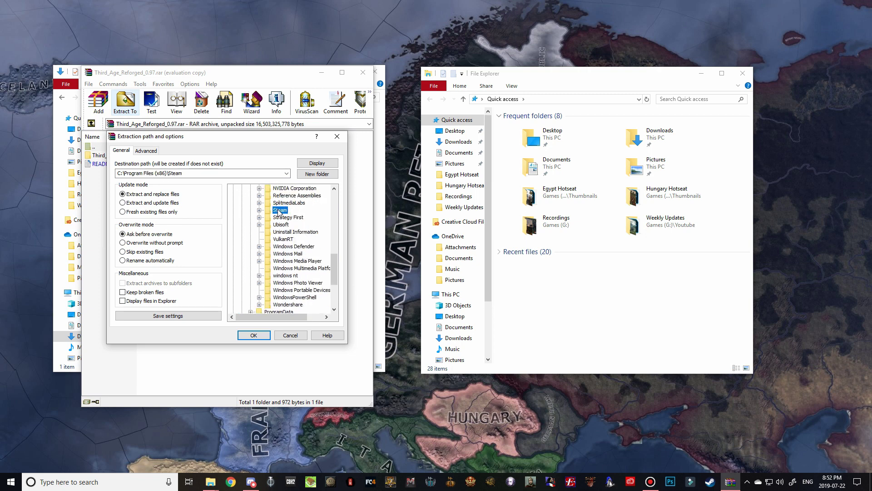
scroll(295, 227, down, 4)
double_click(292, 254)
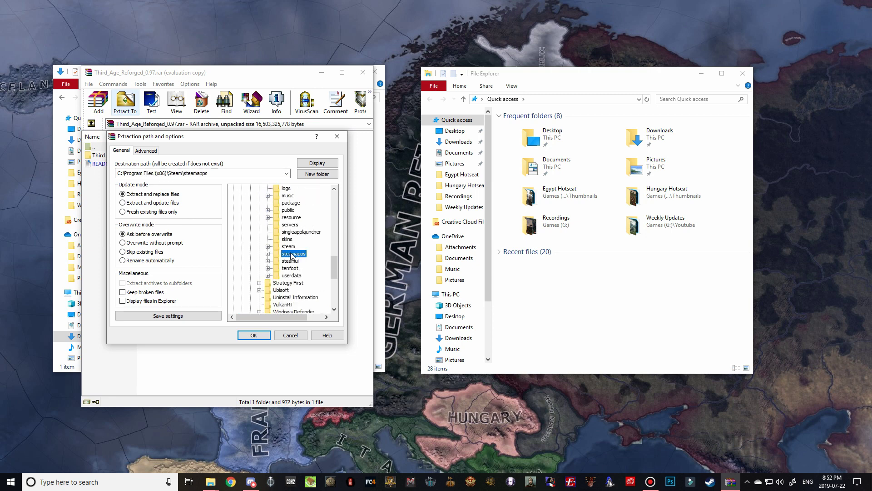
double_click(307, 263)
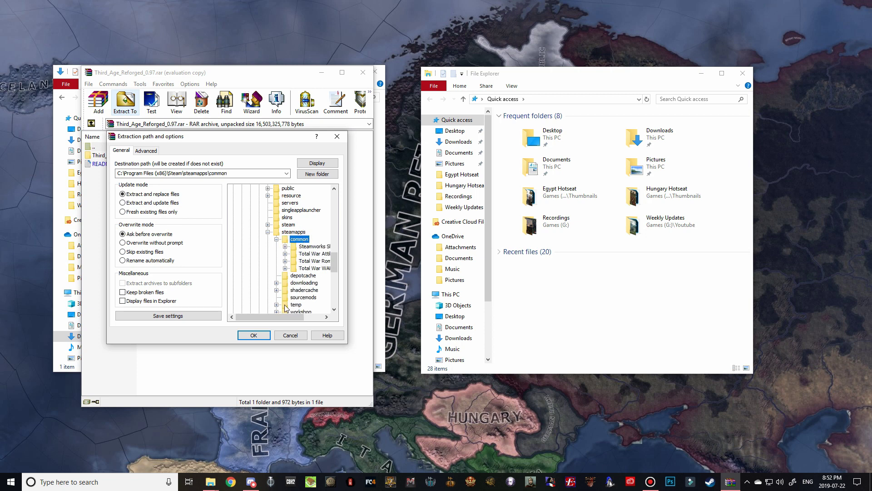
Step: Scroll back up and collapse the Local Disk (C:) branch
scroll(298, 259, down, 1)
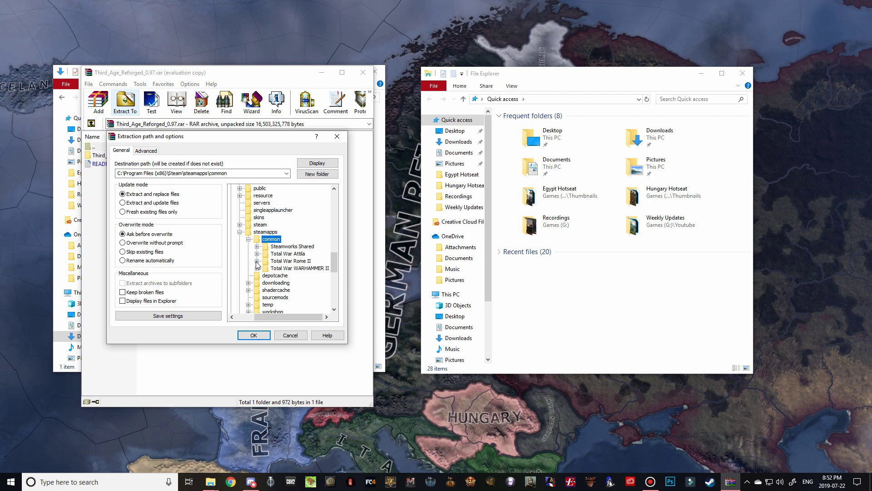
scroll(294, 251, up, 15)
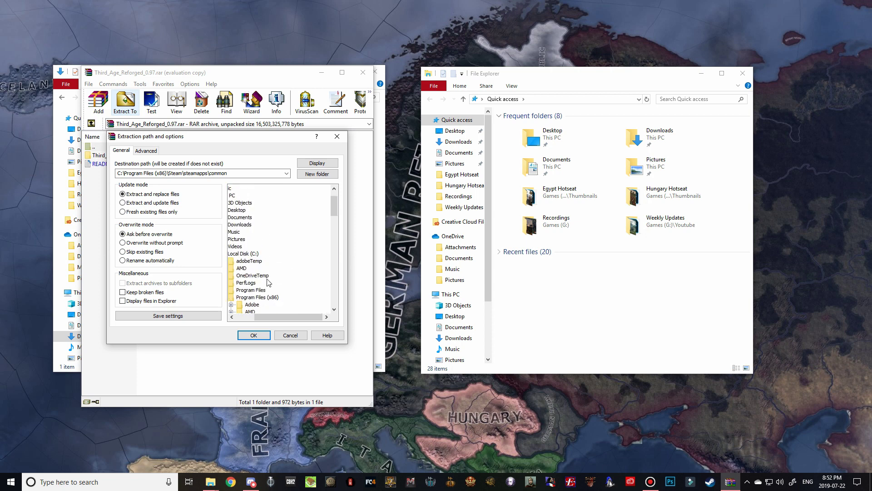
scroll(298, 278, up, 1)
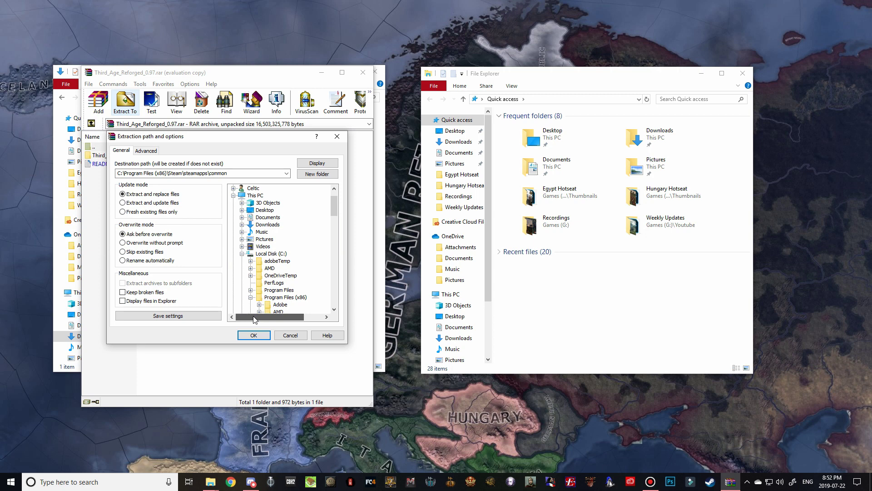
click(243, 253)
Step: Set the destination to G:\Steam Games\steamapps\common\Medieval II Total War\mods and start extracting
click(258, 271)
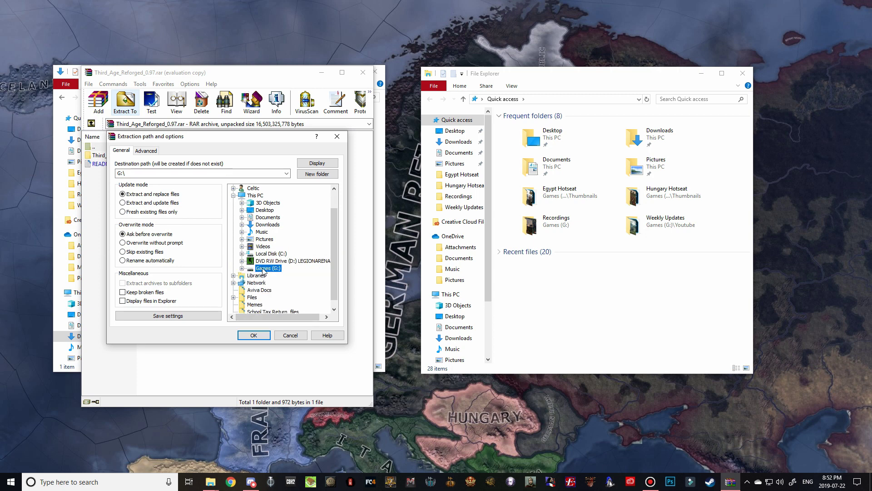
click(282, 283)
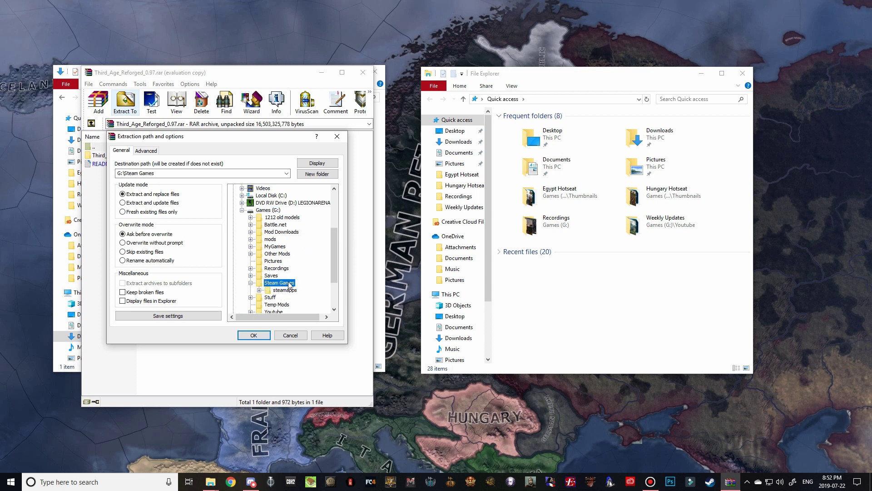
click(286, 290)
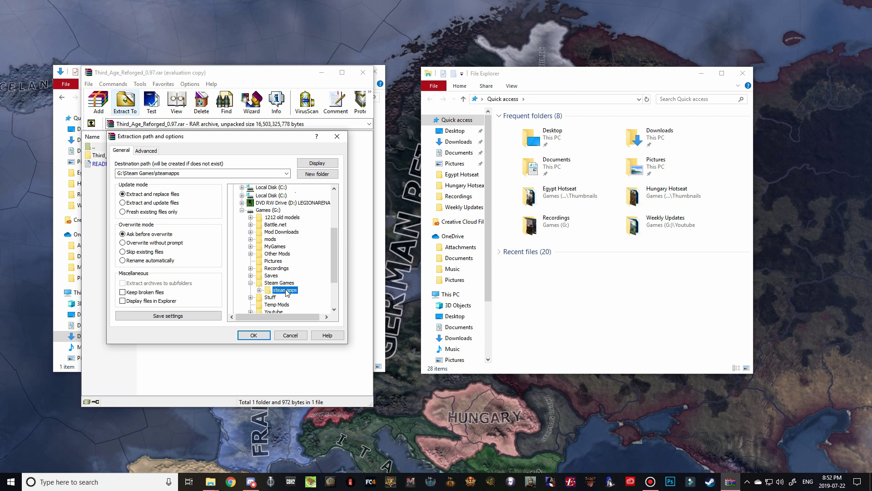
click(290, 246)
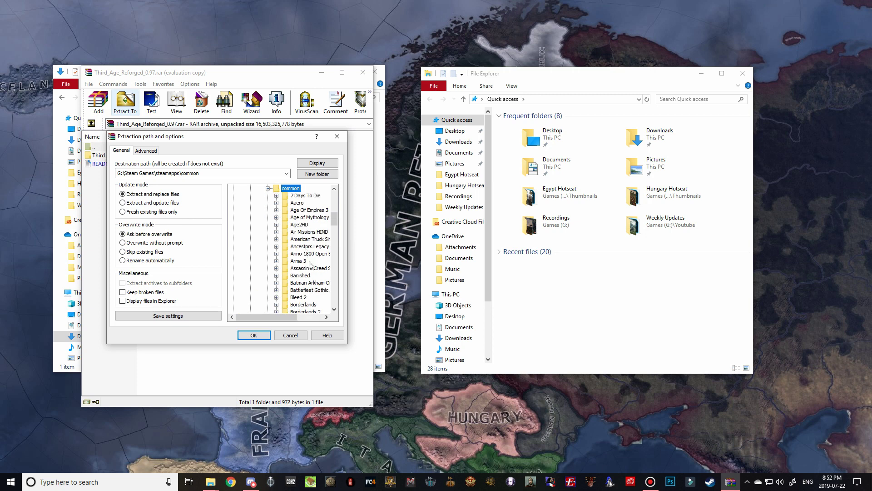
scroll(310, 255, down, 3)
scroll(311, 255, down, 9)
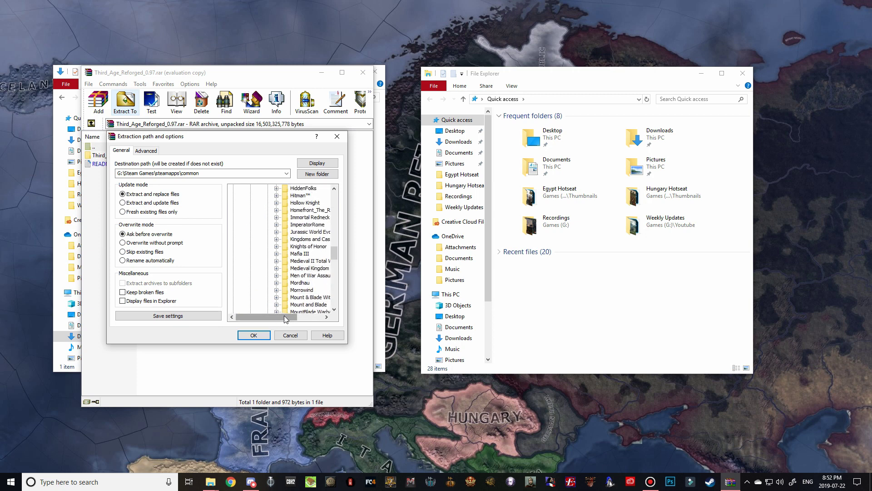
click(302, 260)
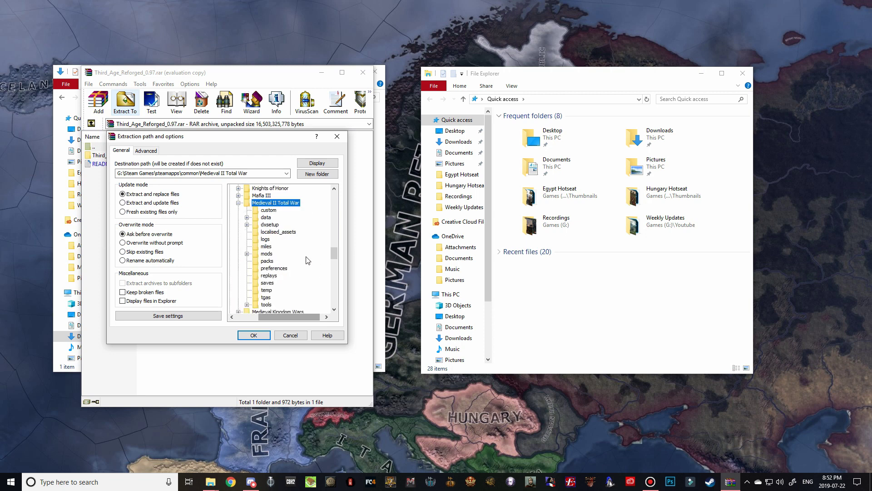
click(267, 253)
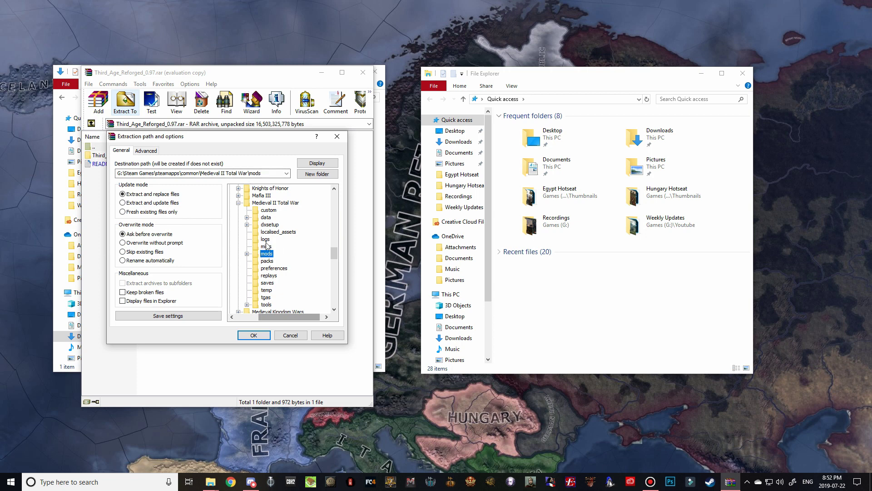
click(209, 171)
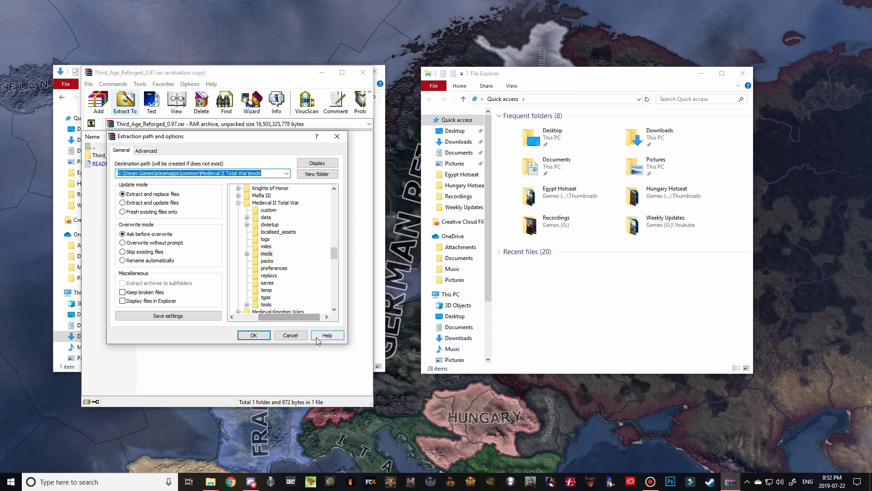
click(254, 335)
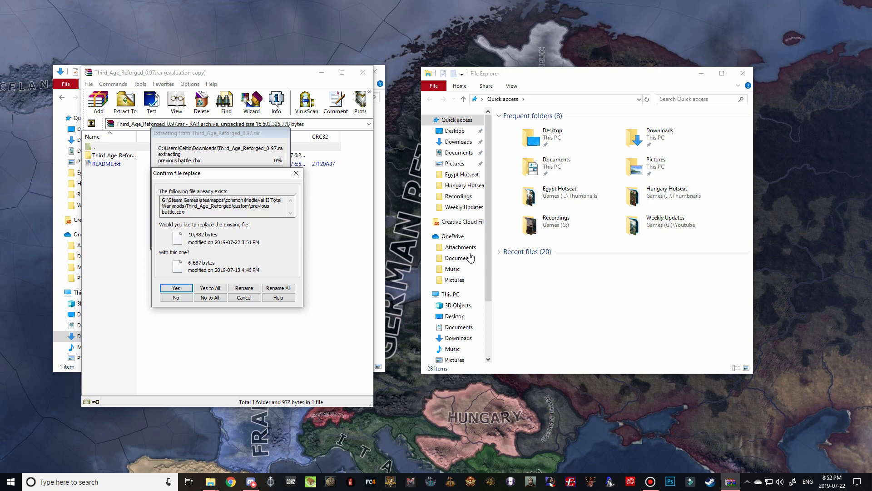
Step: Close the Confirm file replace prompt, halting extraction
click(296, 175)
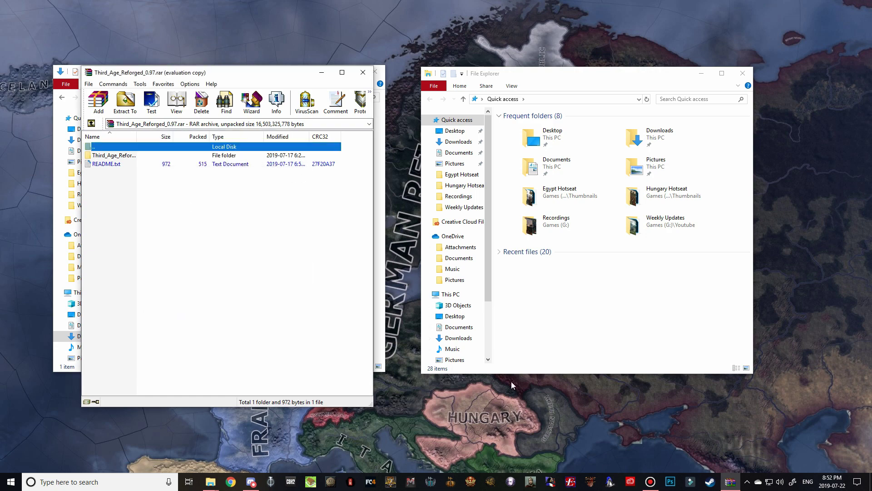
scroll(454, 318, down, 3)
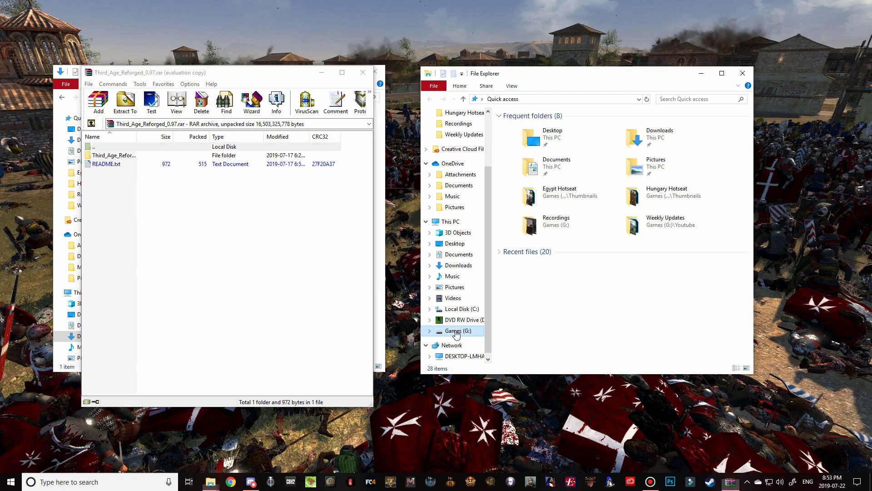
Step: Browse to Games (G:) > Steam Games > steamapps > common > Medieval II Total War > mods
click(456, 330)
double_click(528, 212)
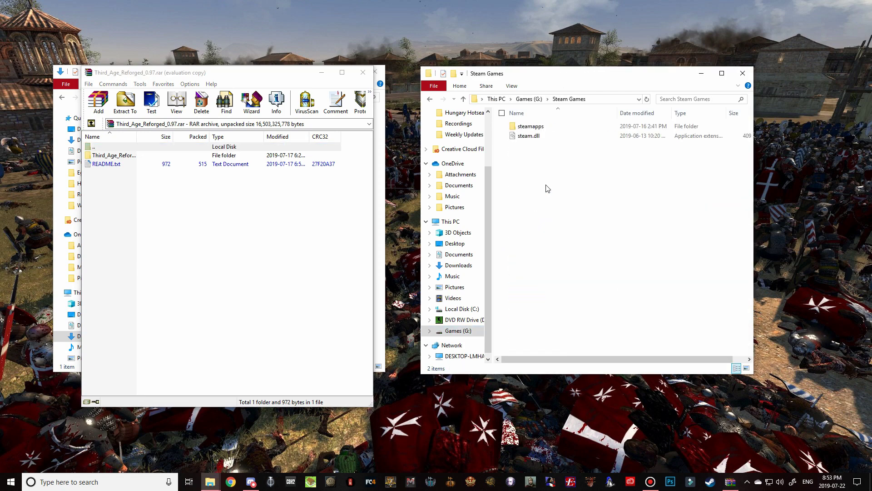
double_click(531, 126)
double_click(531, 126)
scroll(560, 236, down, 12)
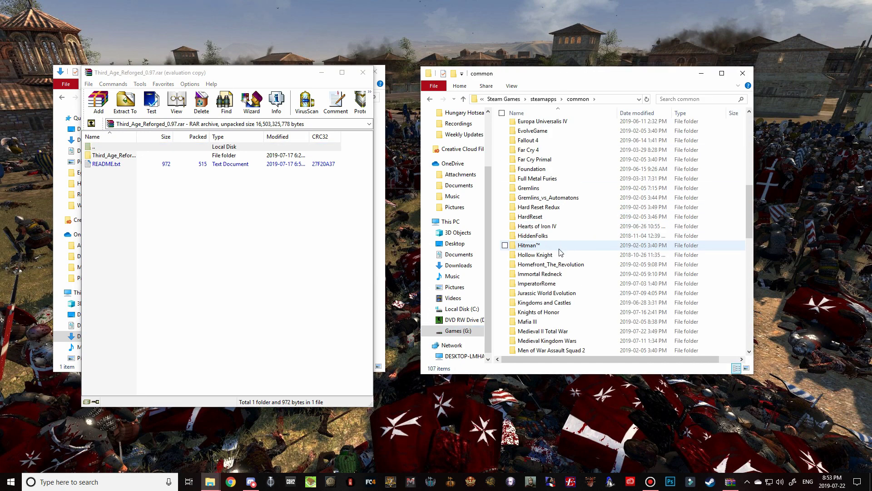
scroll(560, 252, down, 2)
double_click(543, 274)
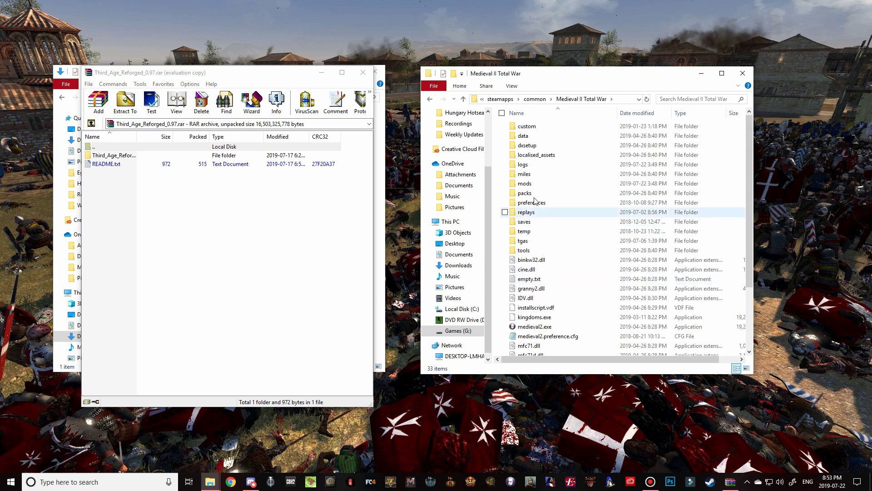
double_click(527, 184)
Step: Delete the old Third_Age_Reforged folder from mods
click(557, 271)
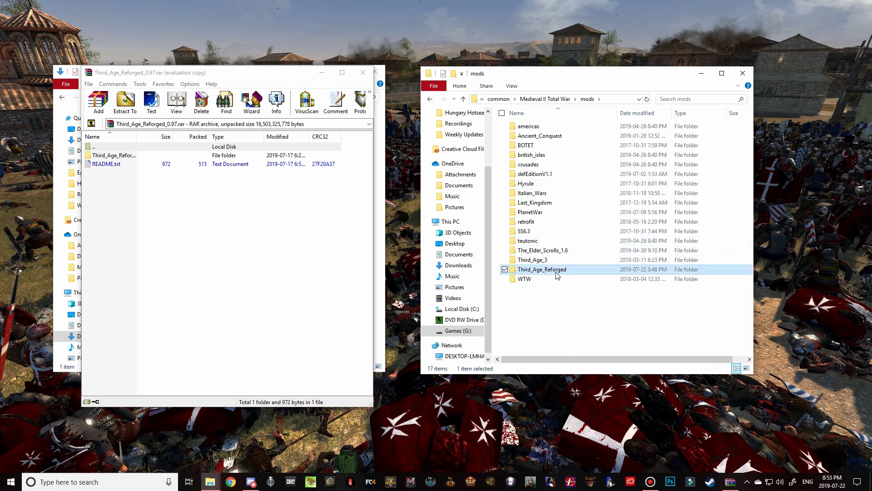
mouse_move(557, 275)
mouse_down()
mouse_move(540, 255)
mouse_move(549, 276)
mouse_up()
key(Delete)
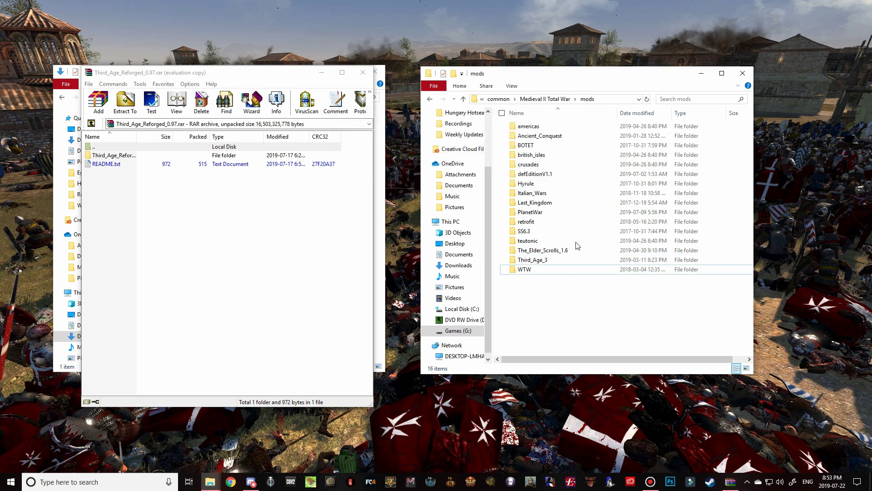
Step: Extract the archive into G:\Steam Games\steamapps\common\Medieval II Total War\mods
click(137, 110)
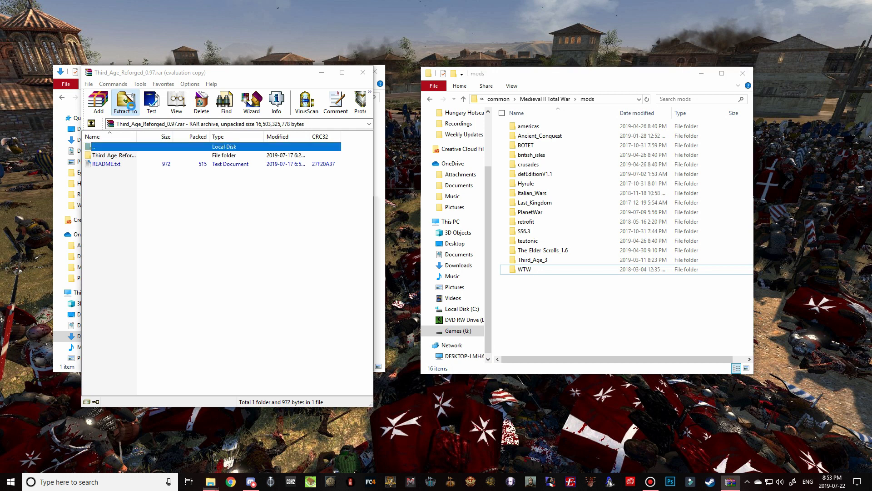
double_click(266, 262)
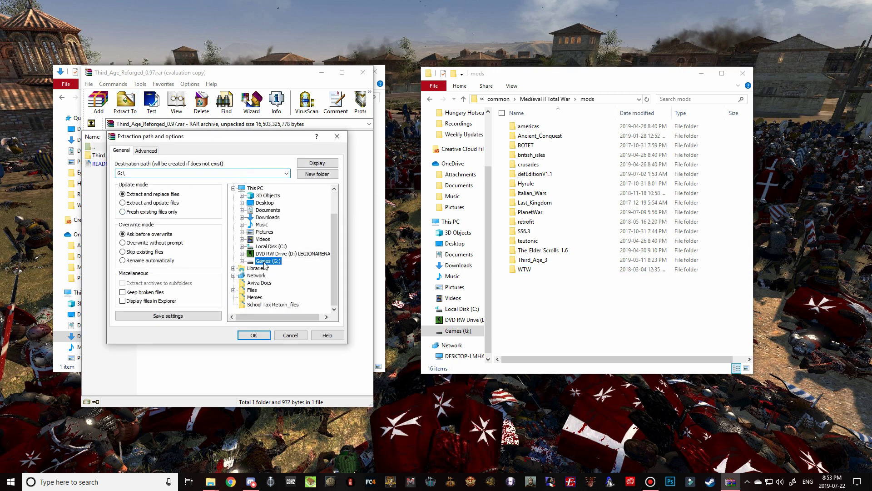
double_click(277, 239)
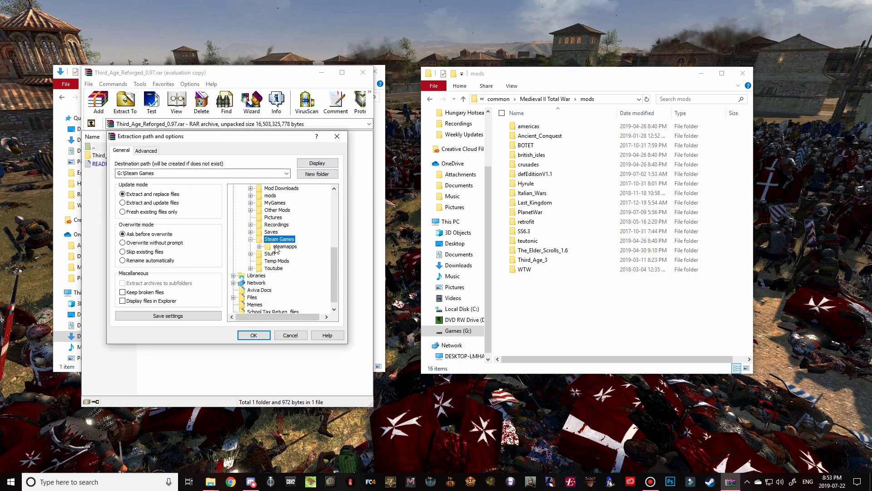
double_click(278, 247)
scroll(309, 261, down, 2)
double_click(291, 210)
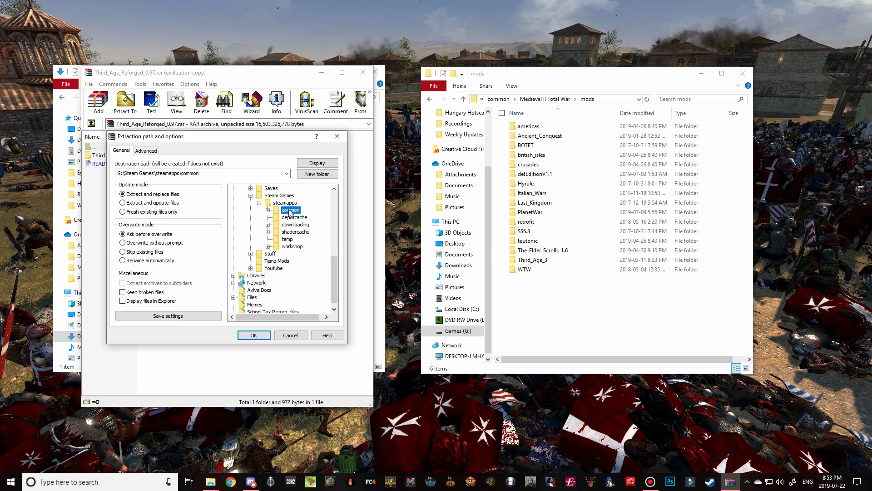
scroll(308, 244, down, 3)
scroll(308, 245, down, 2)
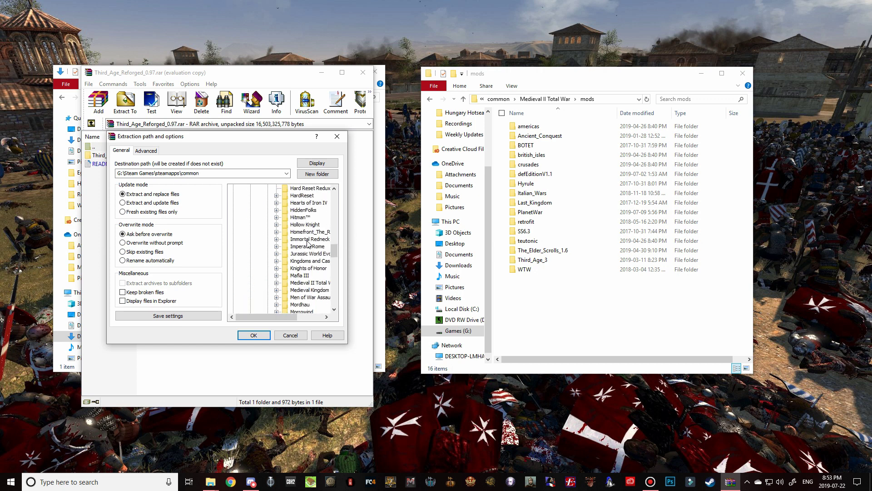
double_click(311, 283)
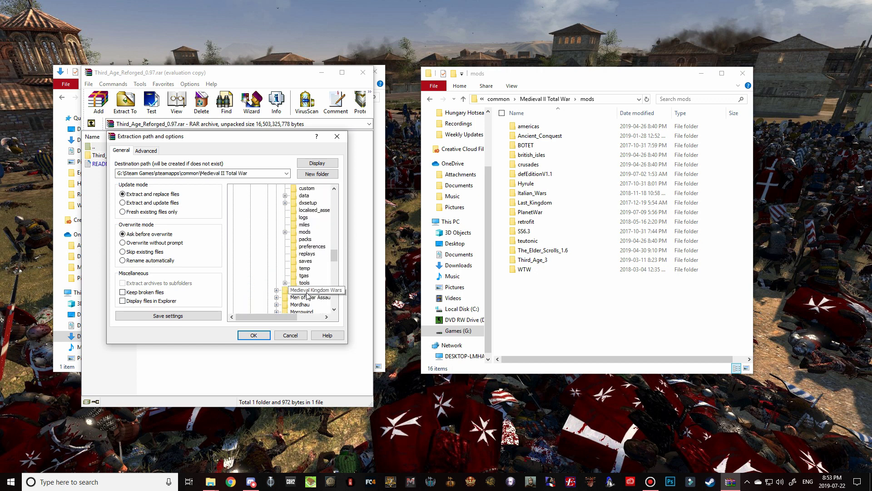
click(308, 233)
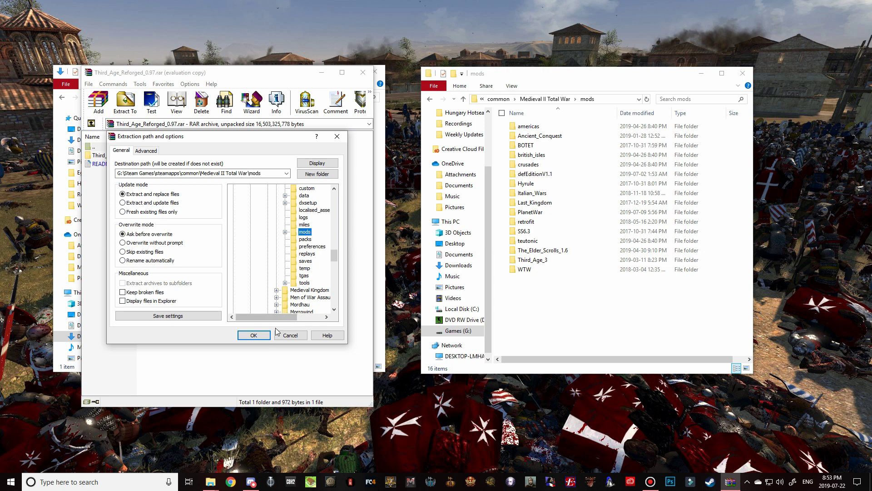
click(253, 335)
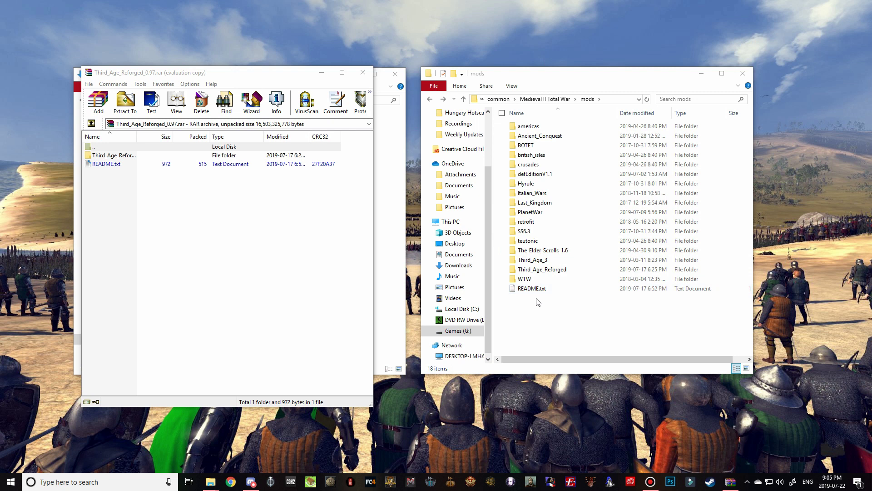
Step: Move README.txt into a subfolder, then open Third_Age_Reforged and review its files
drag(529, 290, 544, 271)
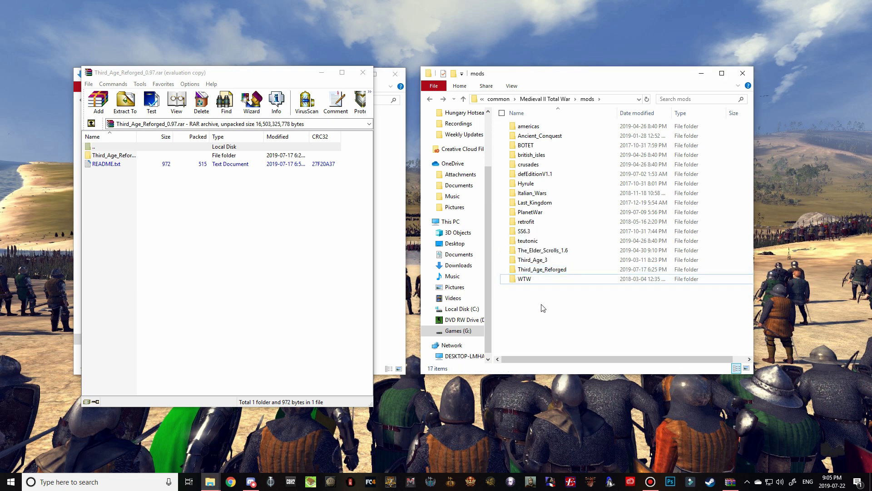
click(543, 271)
double_click(543, 271)
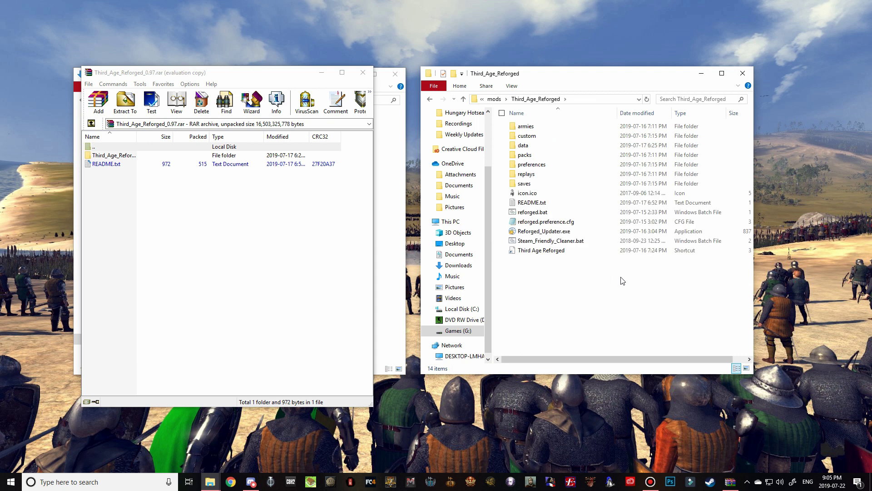
drag(602, 286, 519, 128)
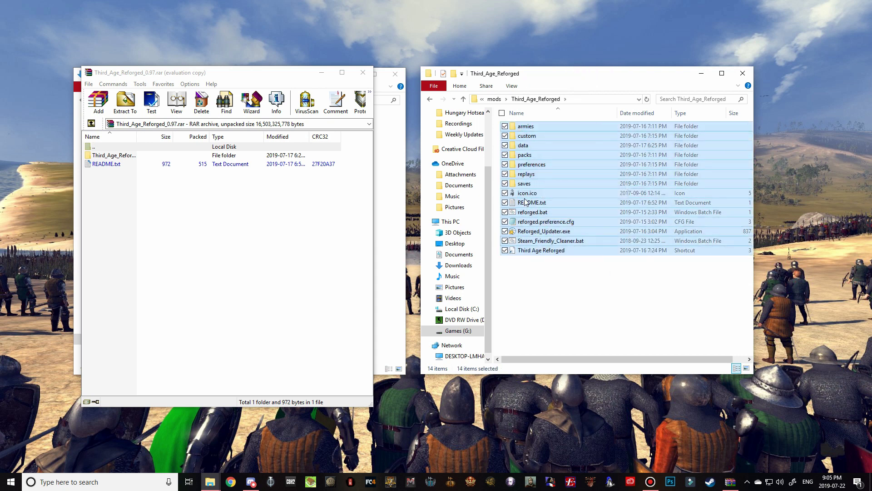
click(539, 273)
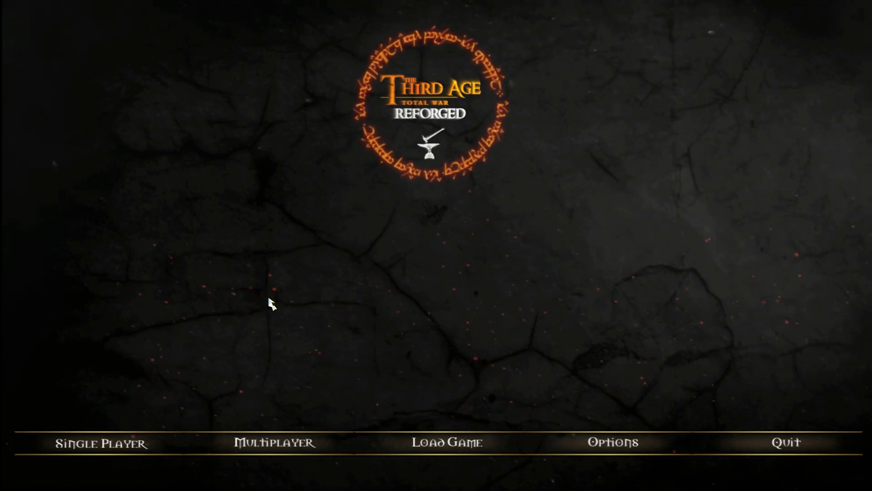
Step: Open Single Player's Third Age Campaign setup showing Gondor (1380 AD)
click(108, 449)
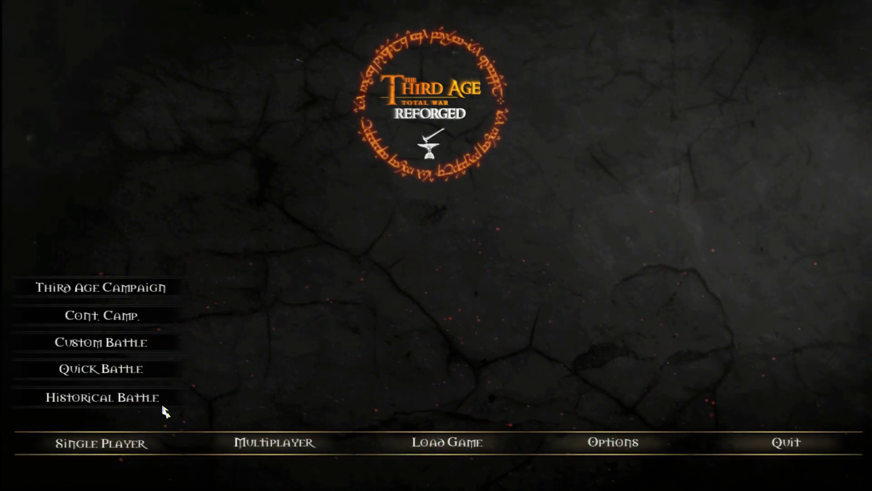
click(100, 289)
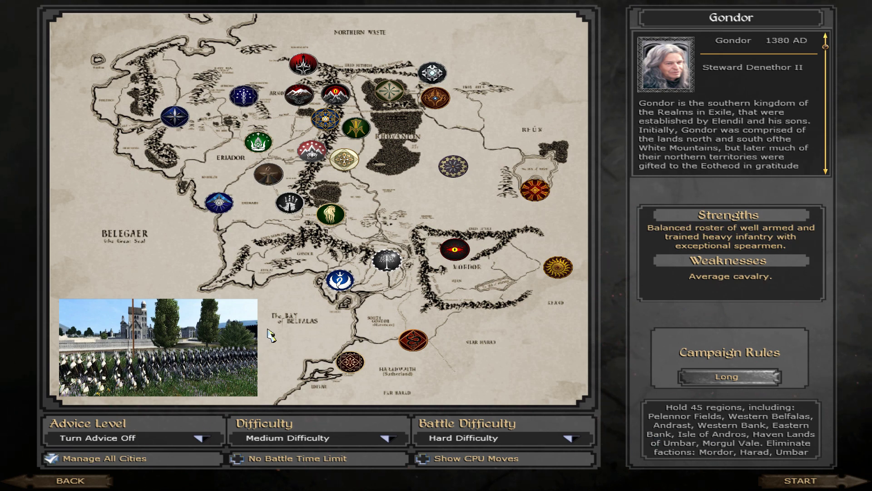
Step: Go back from the campaign setup to the main menu
click(71, 480)
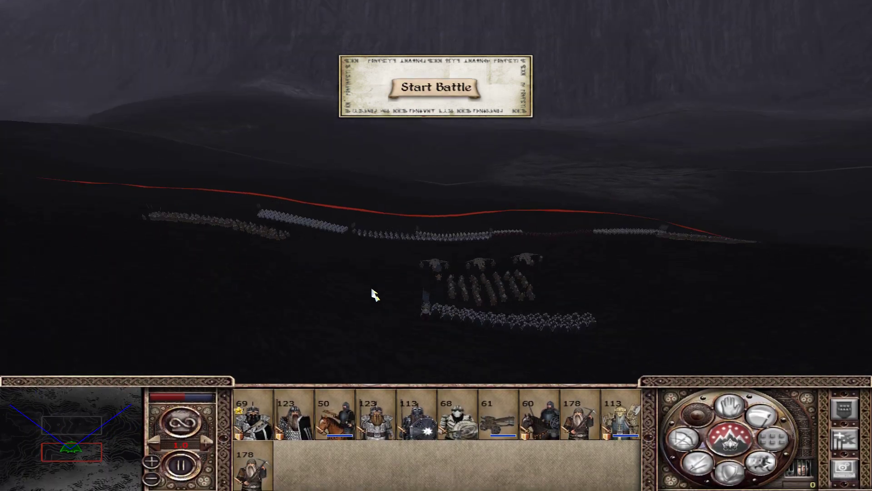
Step: Select several dwarf units and redeploy them along a new formation line
click(294, 416)
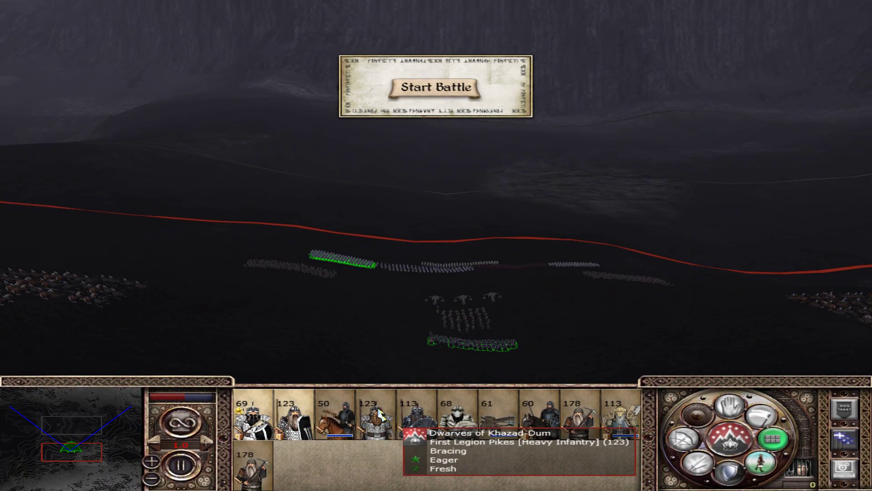
ctrl+click(376, 416)
ctrl+click(416, 416)
ctrl+click(590, 420)
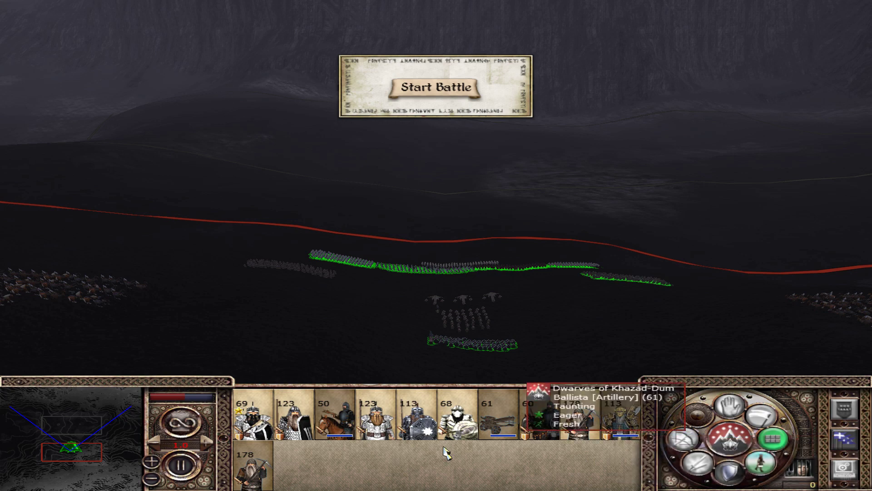
ctrl+click(249, 272)
drag(651, 294, 707, 296)
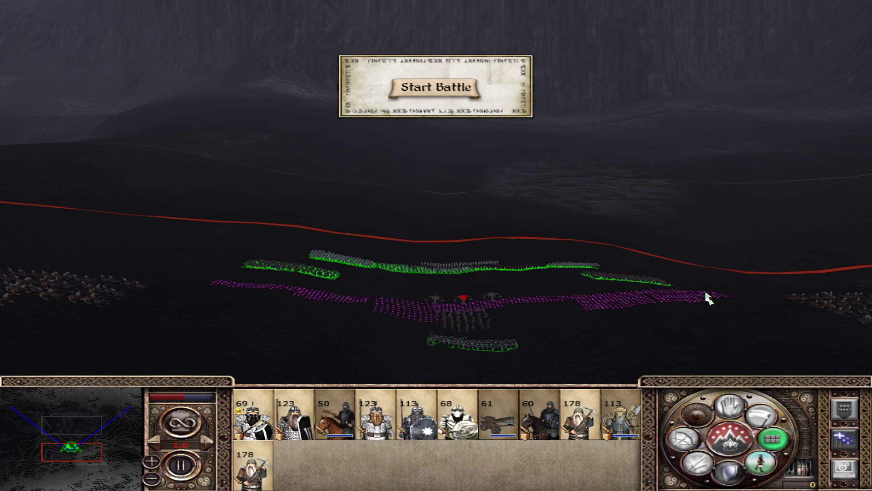
scroll(481, 327, up, 3)
Step: Select the Khazad-dûm Reclaimers unit and rotate the camera to check the deployment
click(468, 331)
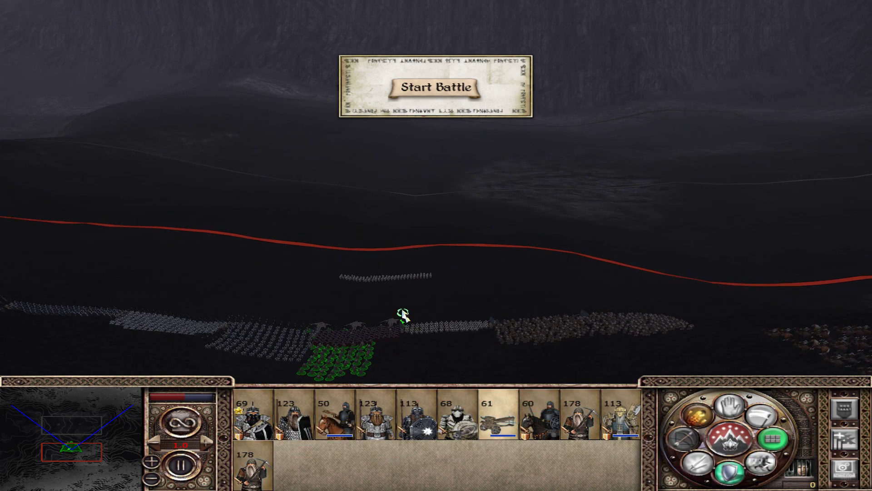
click(368, 279)
scroll(369, 309, down, 2)
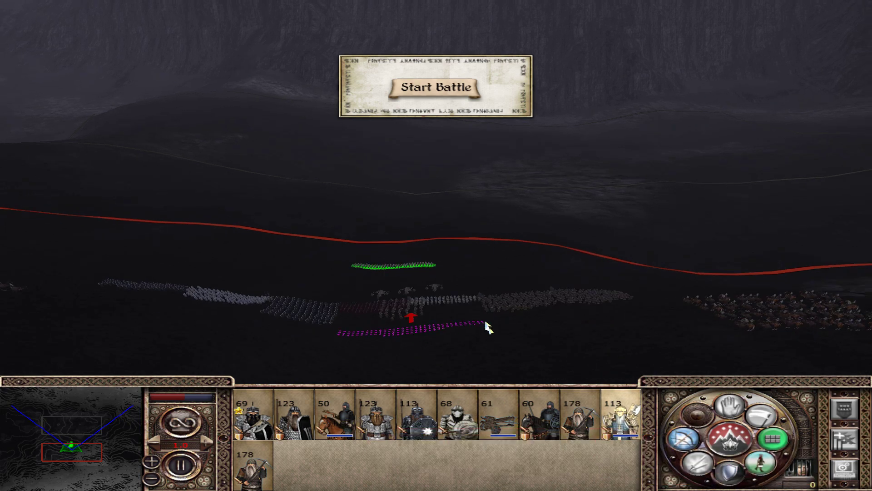
scroll(363, 299, down, 2)
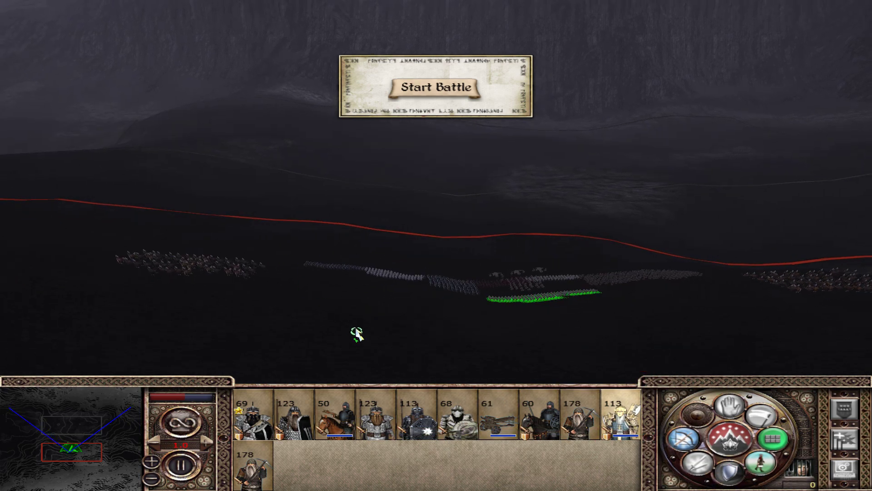
scroll(368, 302, up, 3)
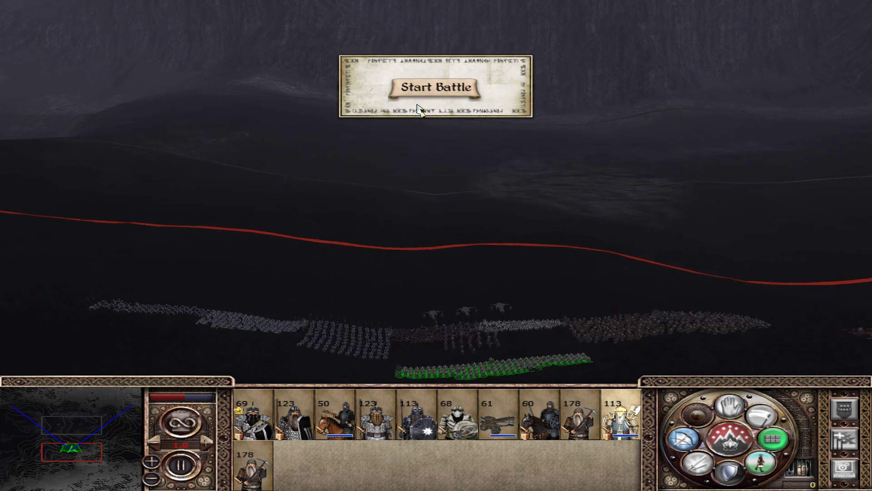
scroll(429, 161, up, 3)
key(e)
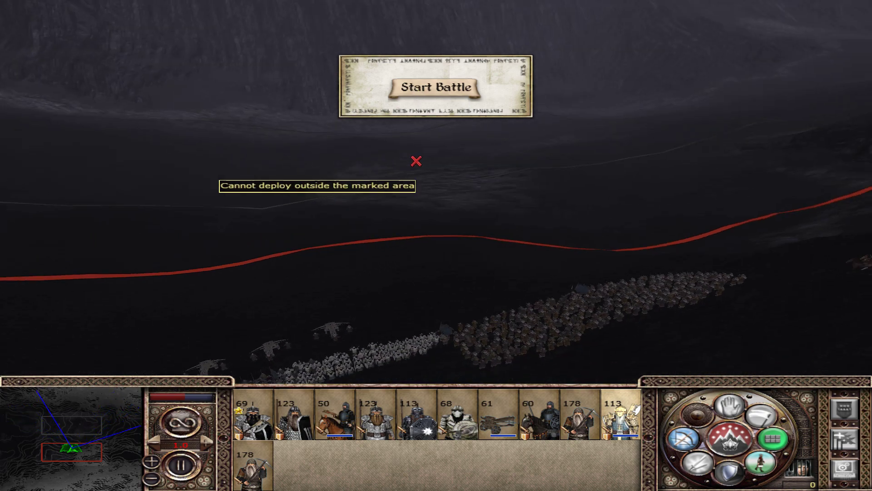
key(e)
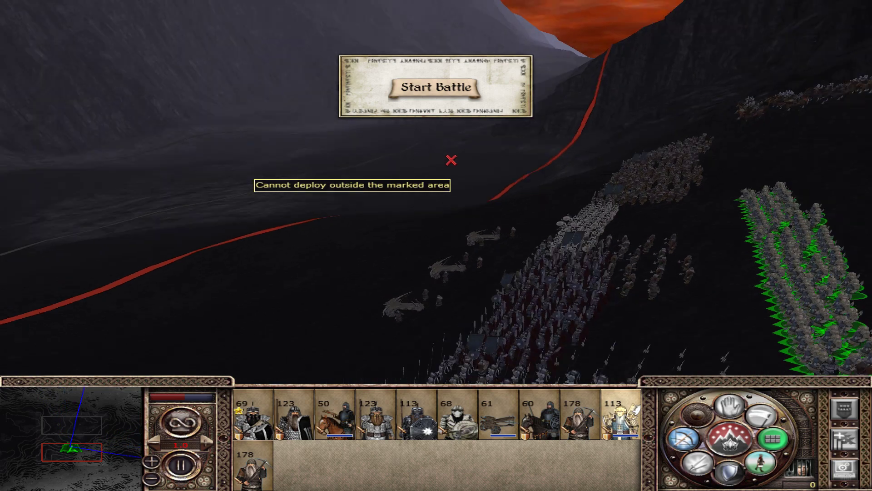
key(e)
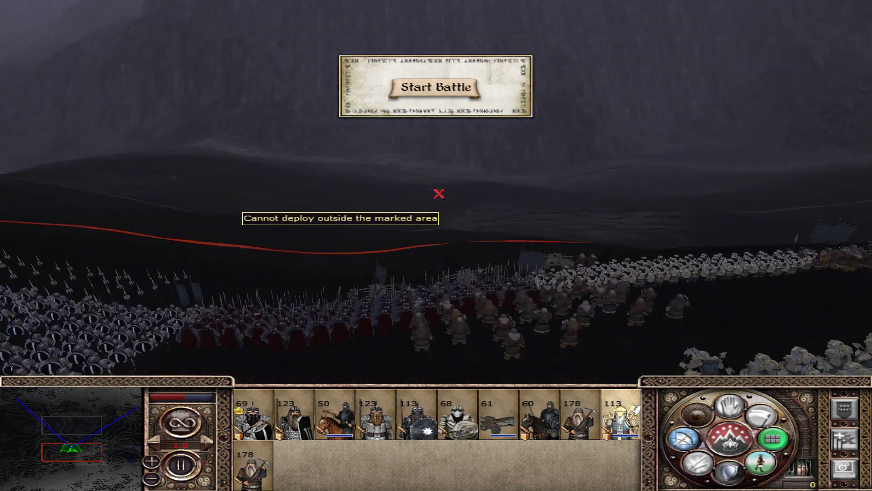
Step: Start the battle and order every unit except the Ballista to advance on the enemy
click(436, 87)
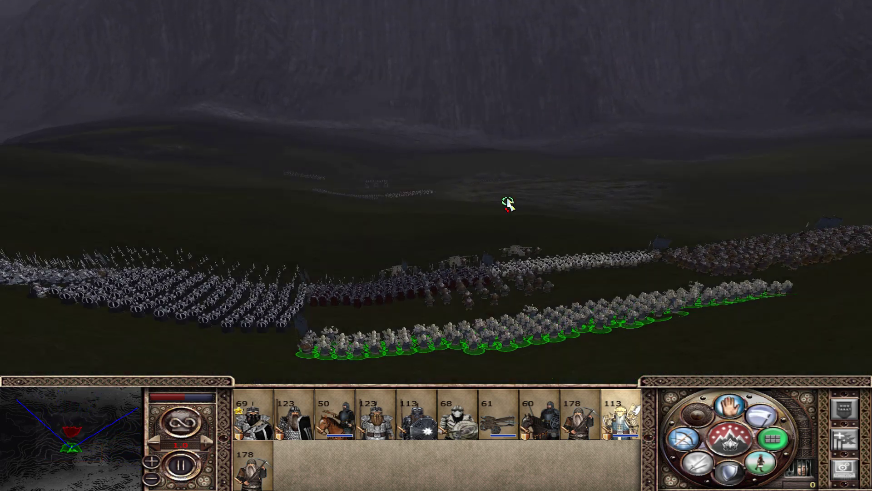
click(477, 295)
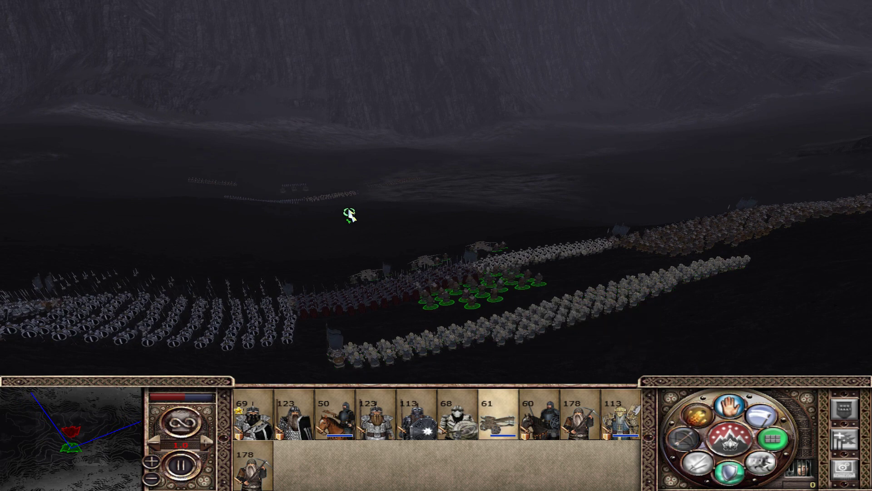
key(q)
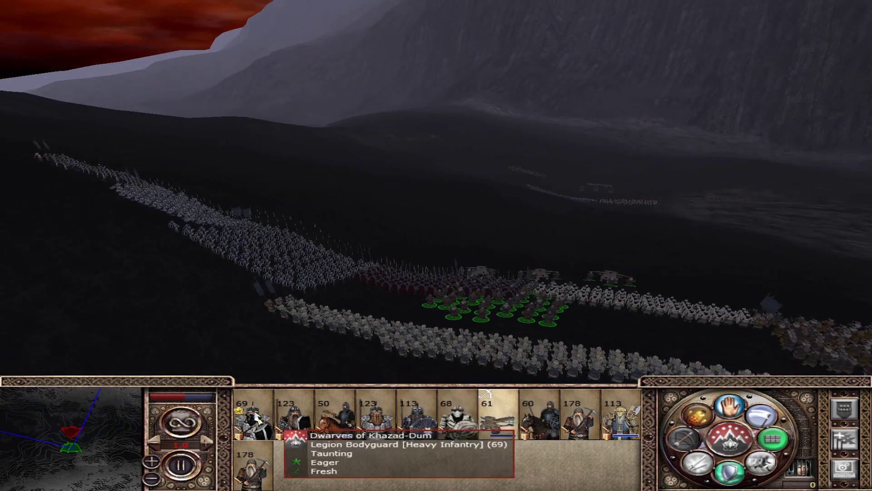
click(259, 429)
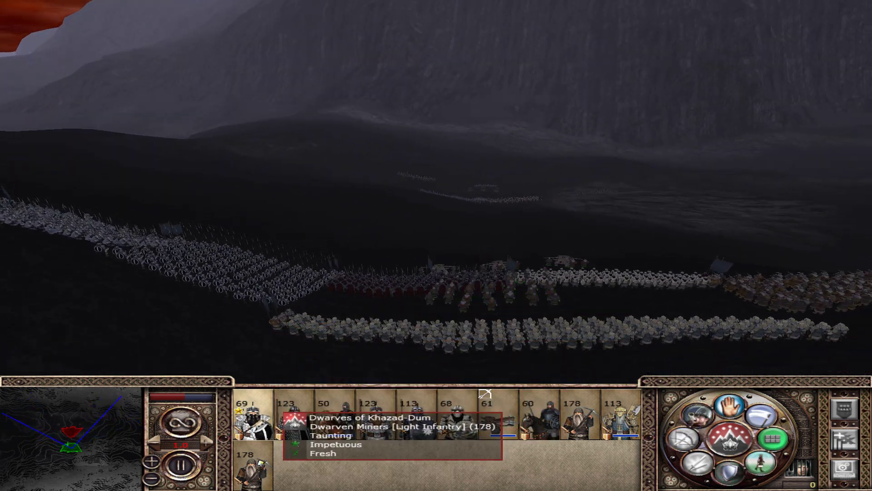
key(ctrl+a)
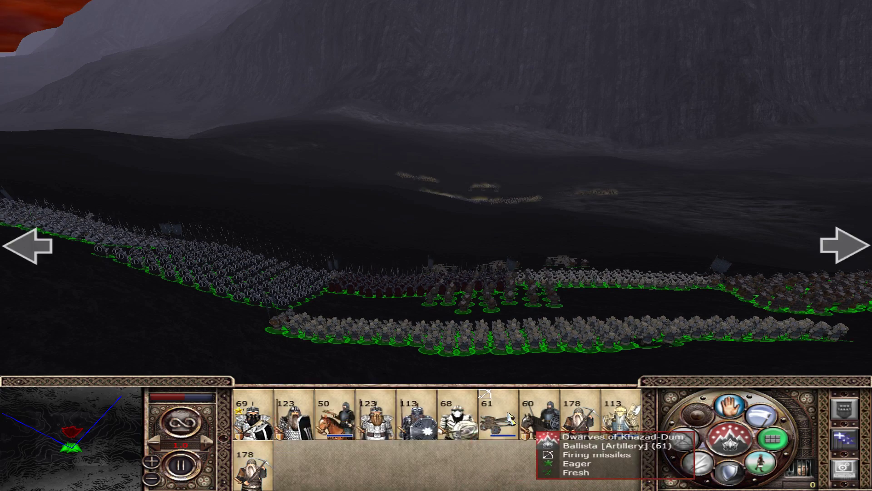
ctrl+click(500, 418)
right_click(488, 186)
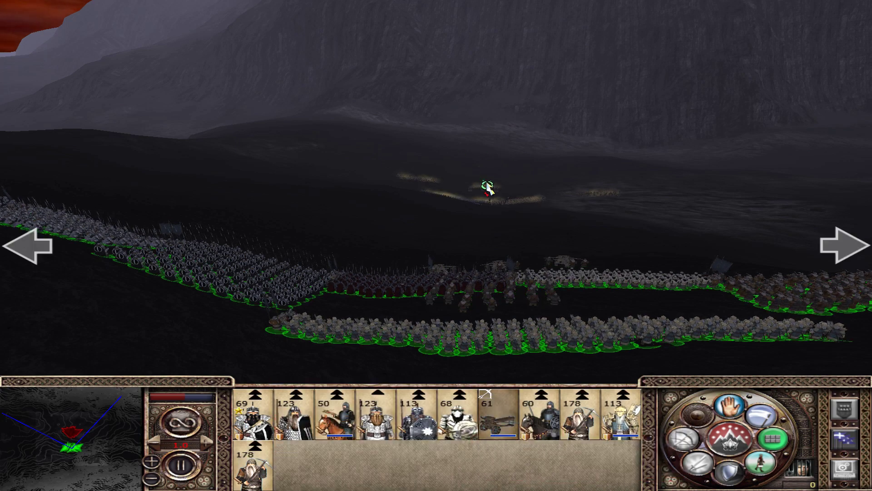
Step: Pan the camera down the valley toward the Isengard formations and pull back
key(e)
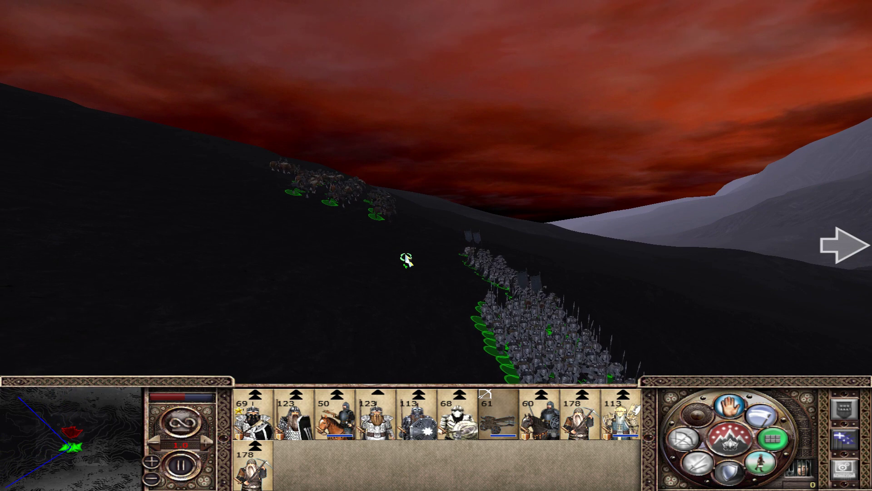
key(a)
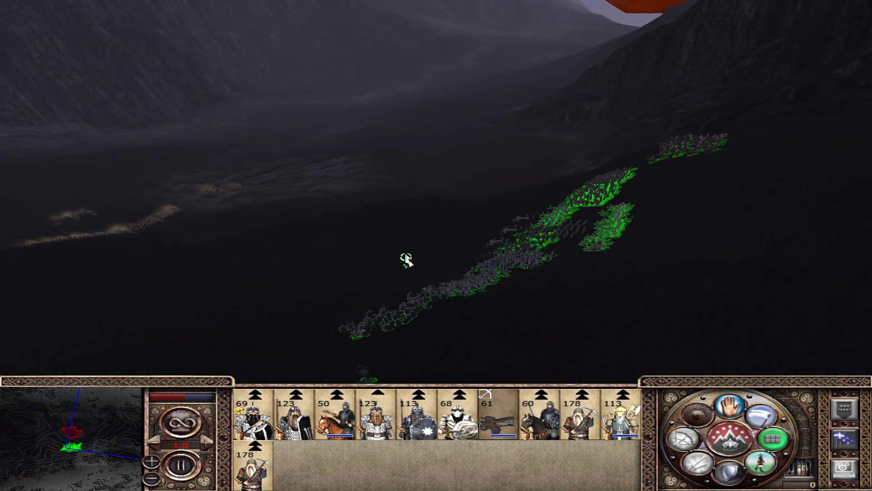
key(a)
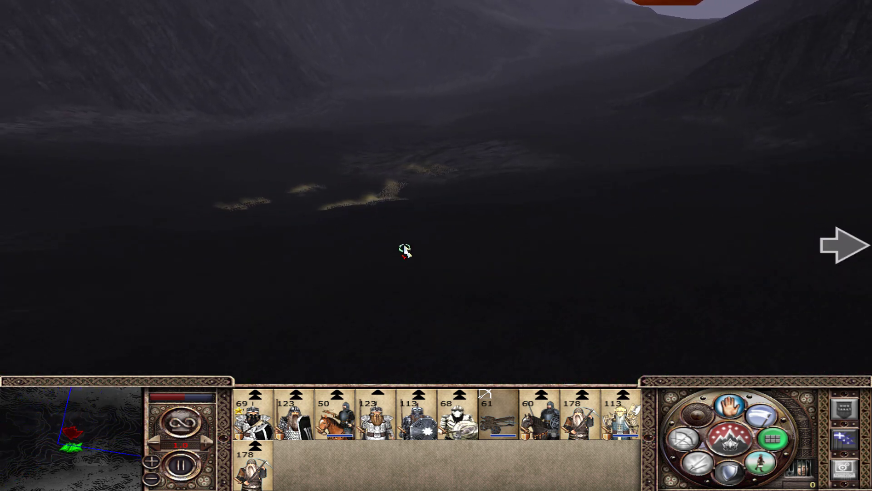
scroll(435, 259, up, 10)
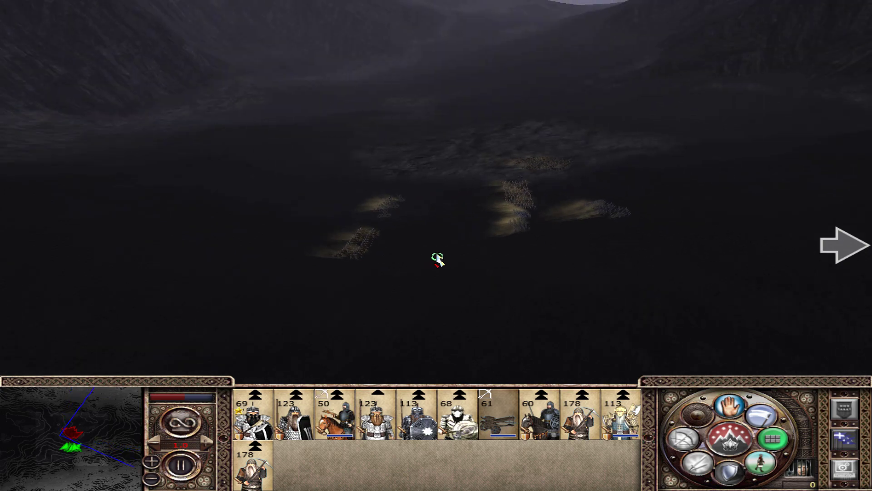
scroll(422, 302, down, 10)
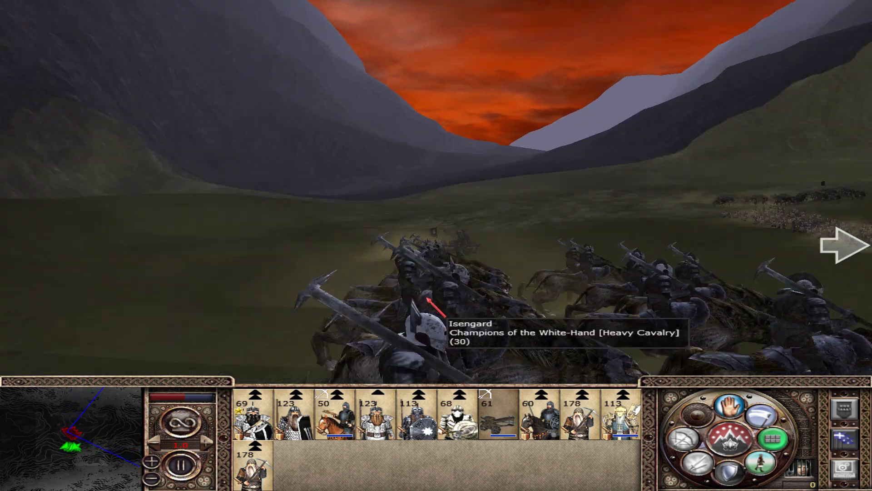
key(s)
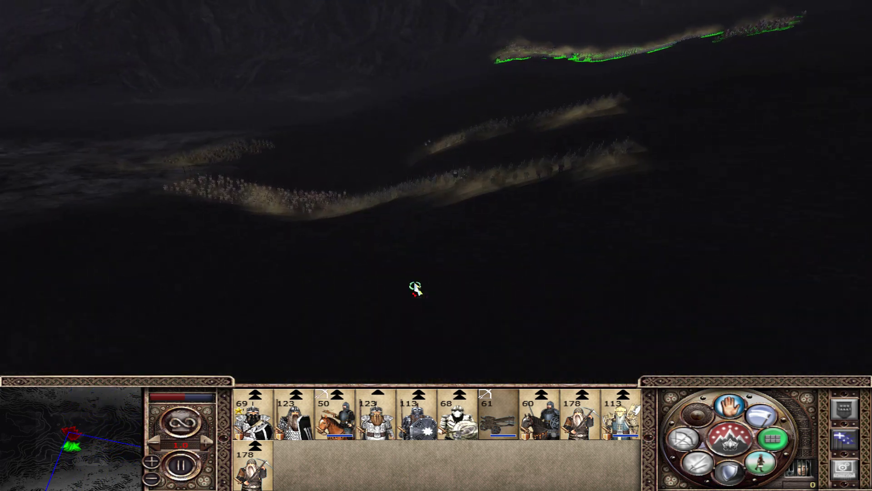
Step: Select and centre on the Ballista, then follow the army's advance into combat
double_click(497, 427)
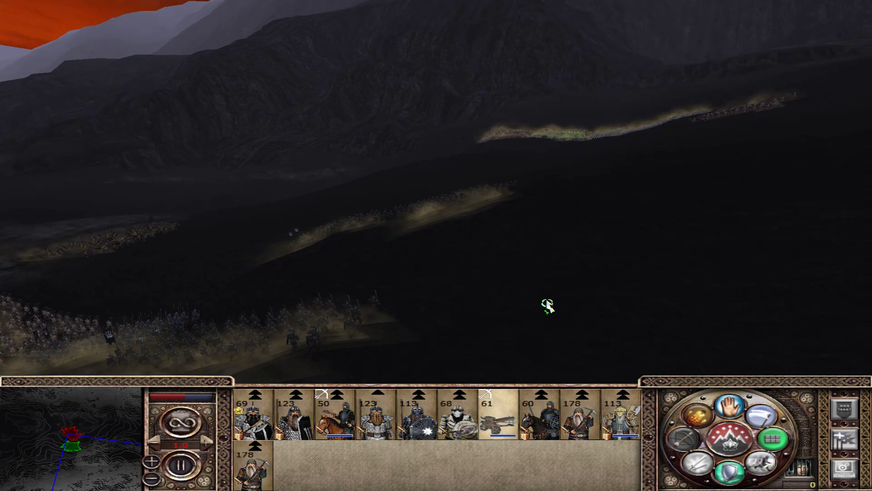
key(e)
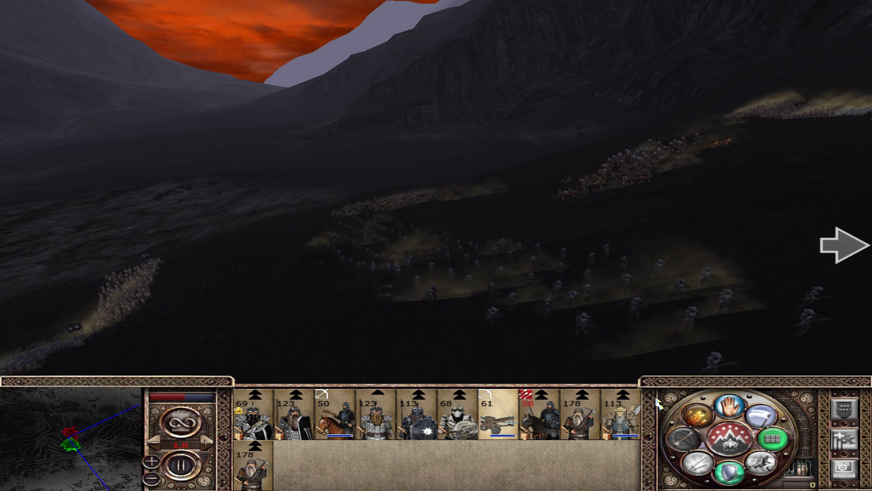
key(d)
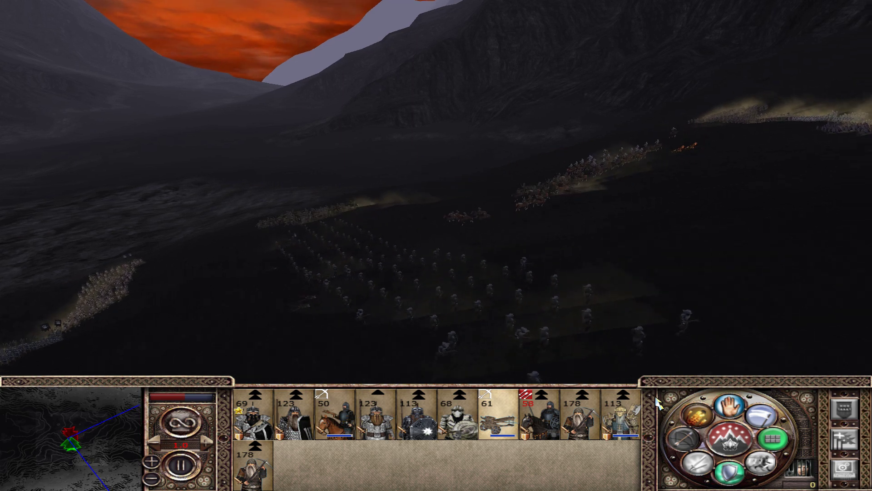
key(w)
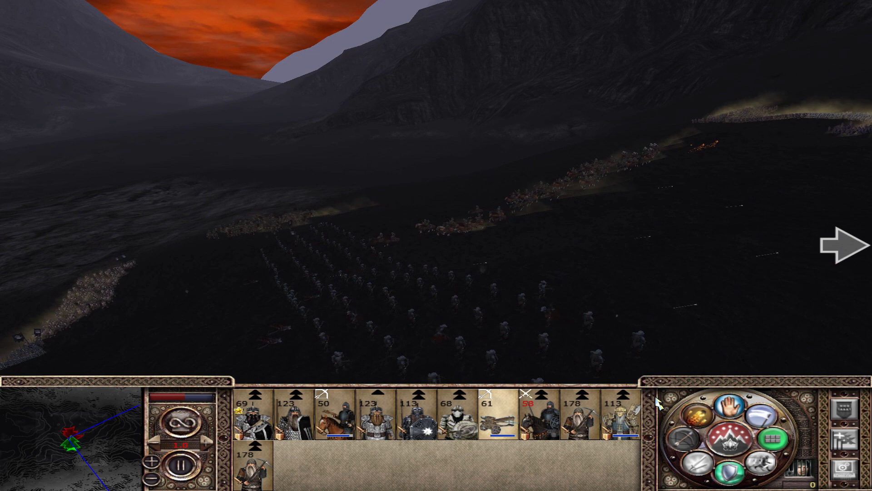